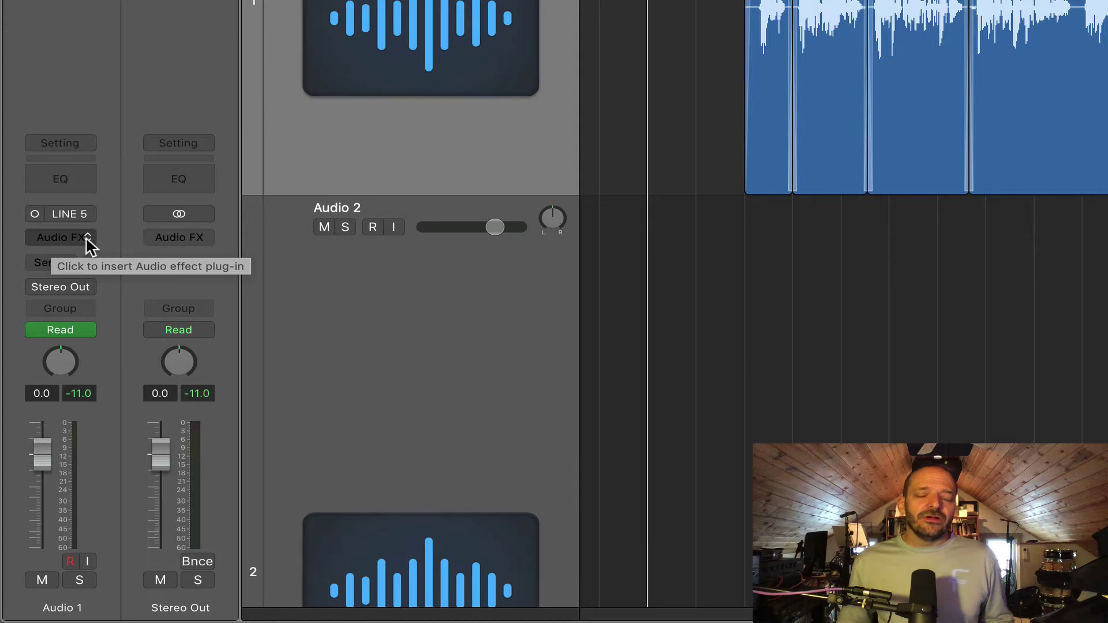
Insert Logic's mono Channel EQ on the Audio 1 channel strip and remove it again.
click(87, 238)
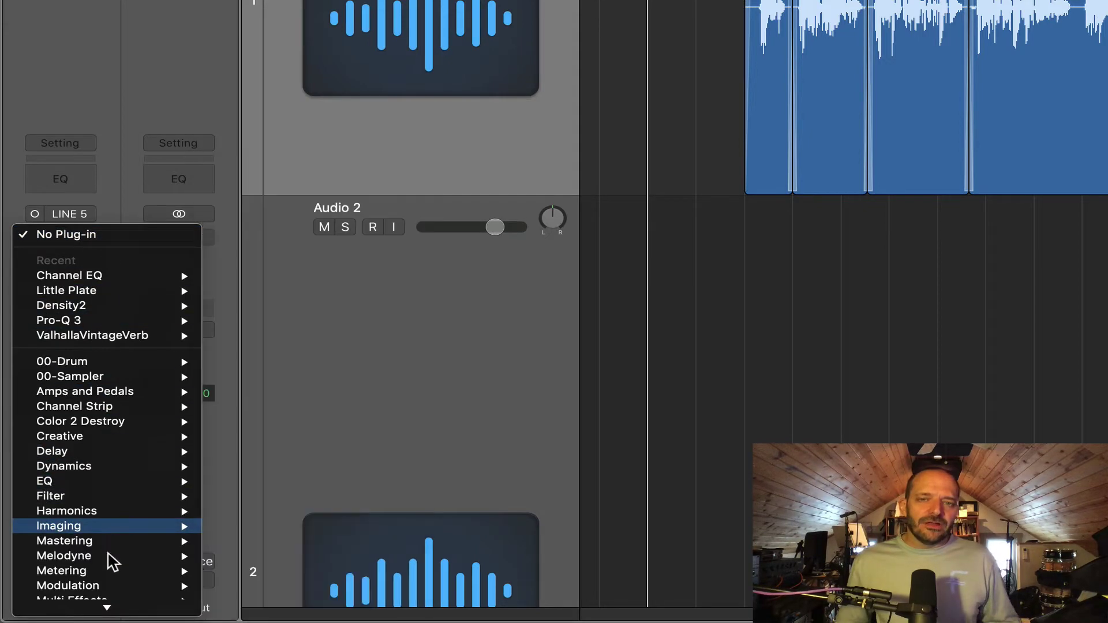
mouse_move(108, 607)
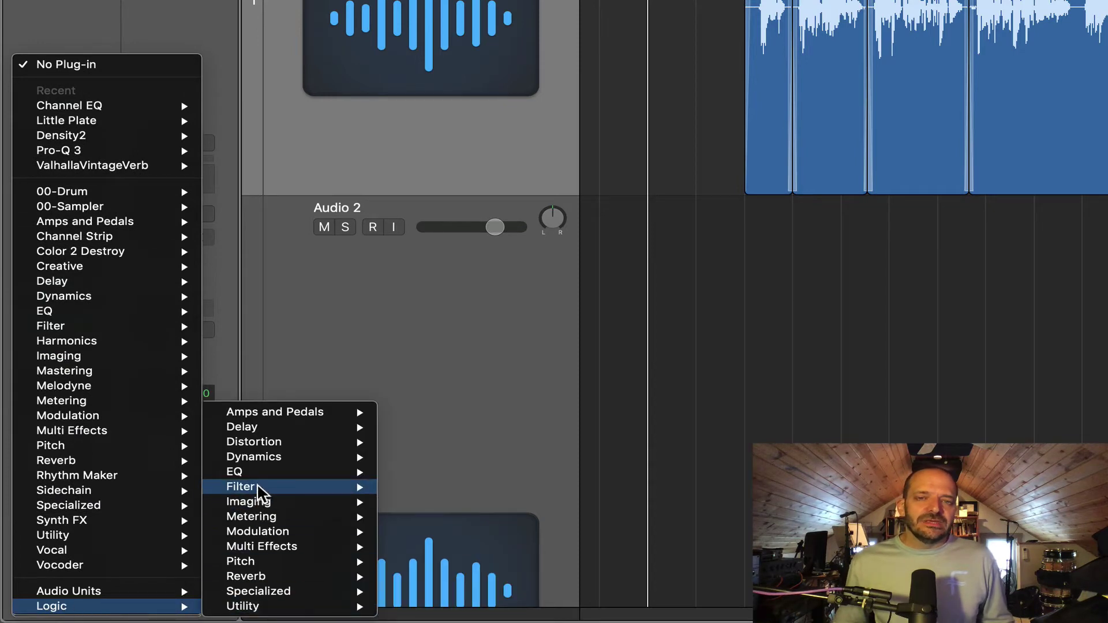
mouse_move(257, 479)
mouse_move(495, 477)
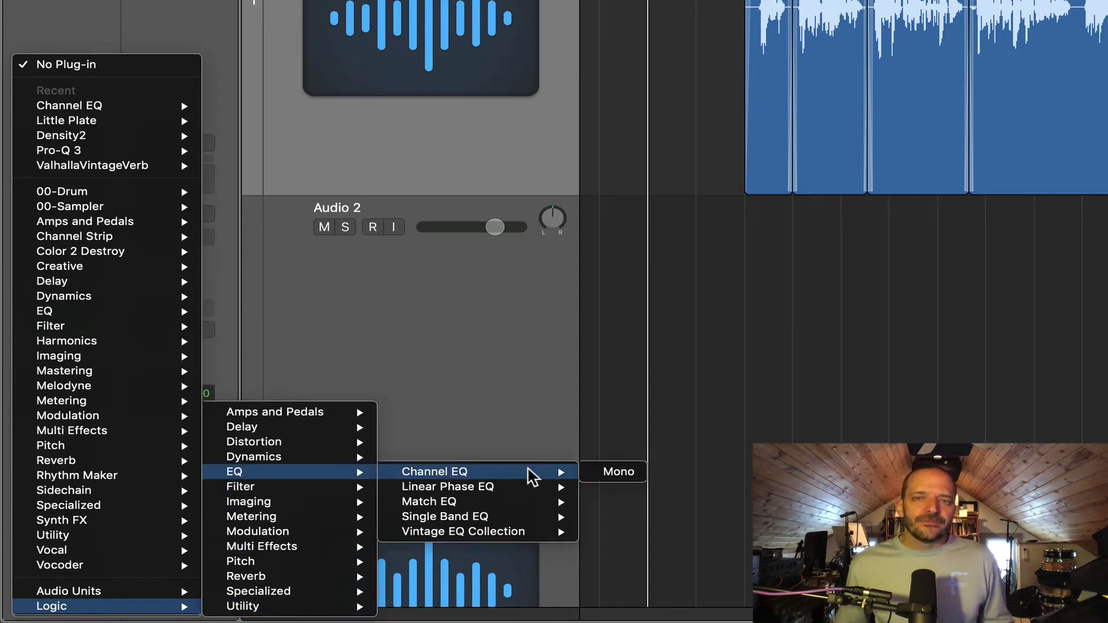
click(610, 470)
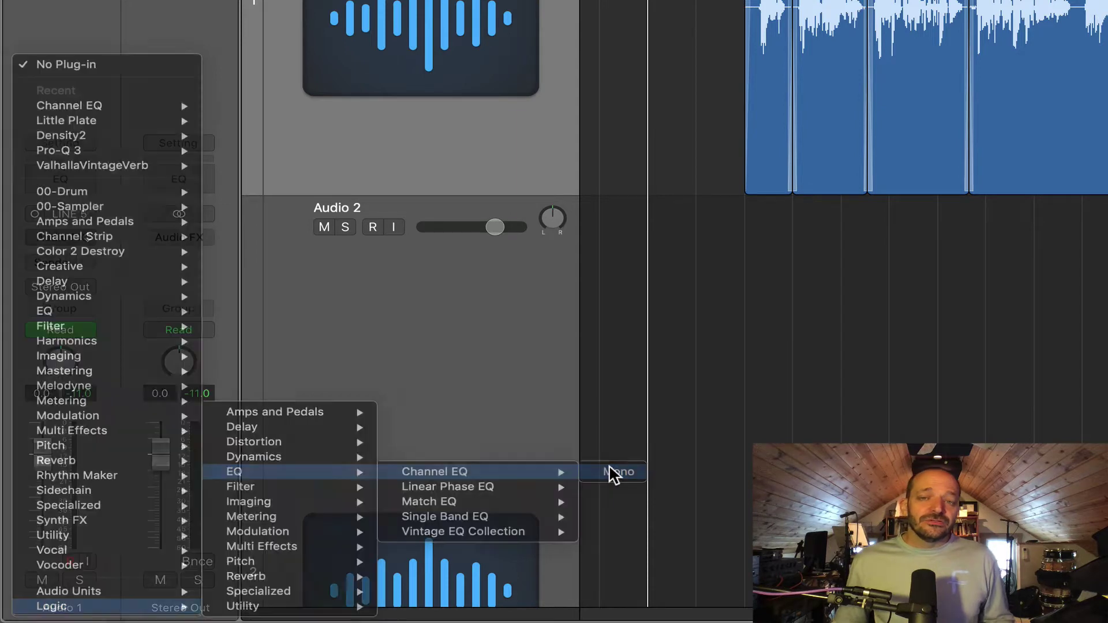
click(93, 229)
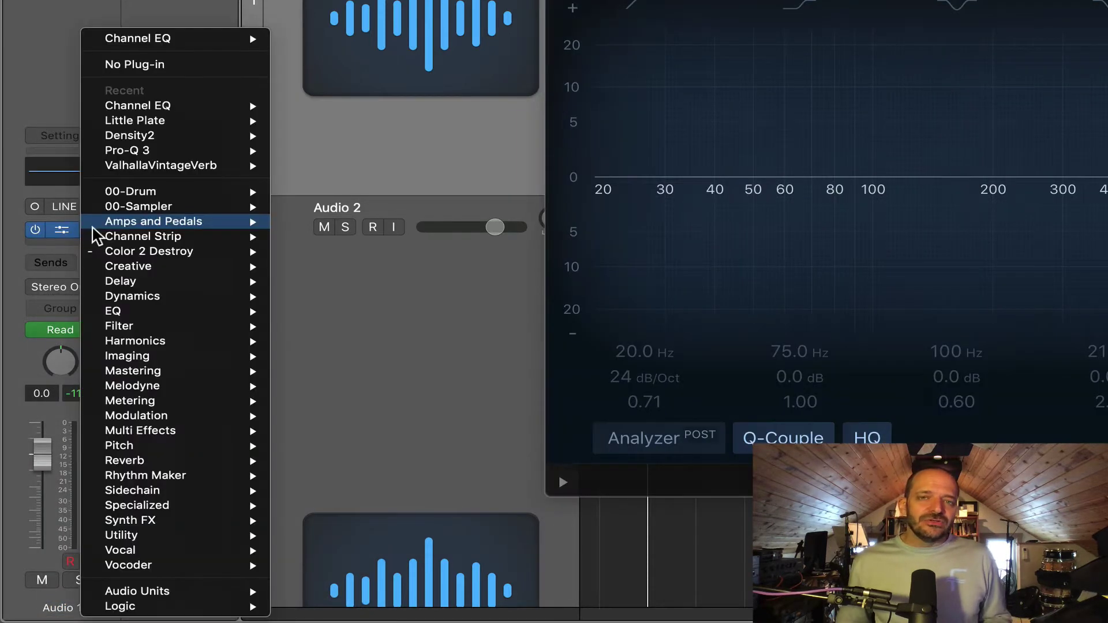
click(151, 68)
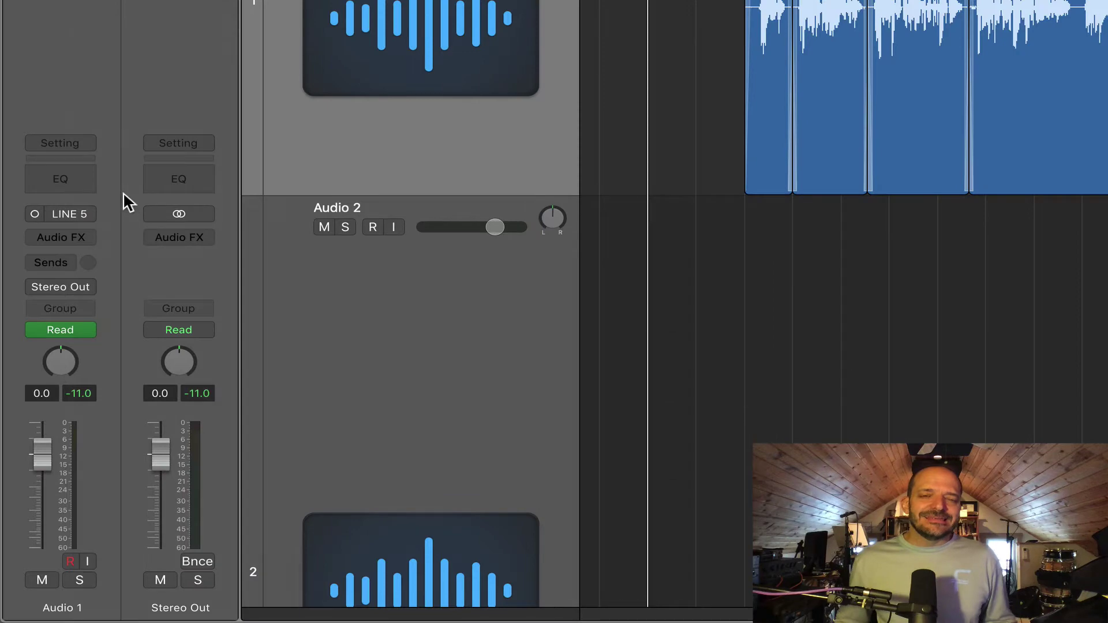
Add a Channel EQ to the Audio 1 channel strip and turn on its frequency analyzer.
click(64, 176)
mouse_move(57, 233)
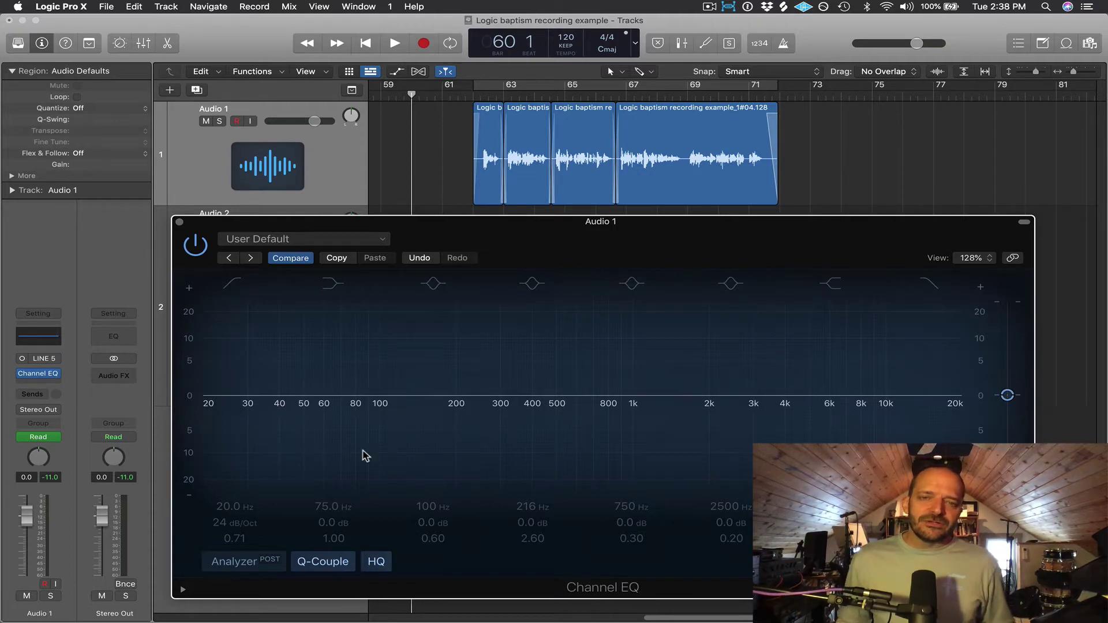
click(237, 561)
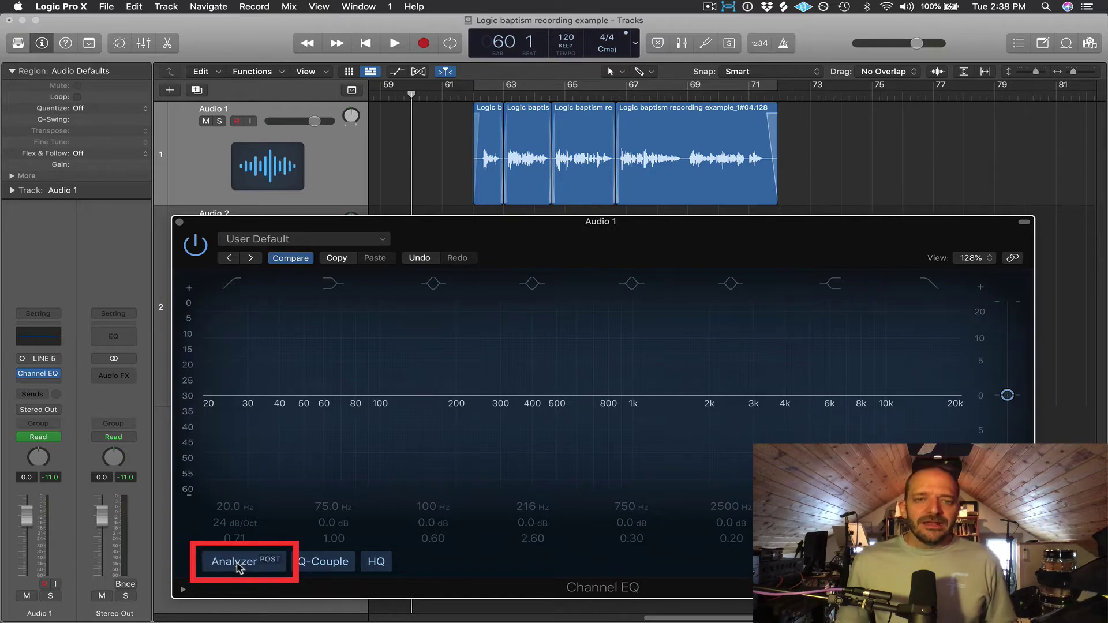
Play the Audio 1 recording from around bar 62 and examine its frequency spectrum in the Channel EQ's post-EQ analyzer.
click(499, 100)
key(space)
click(369, 381)
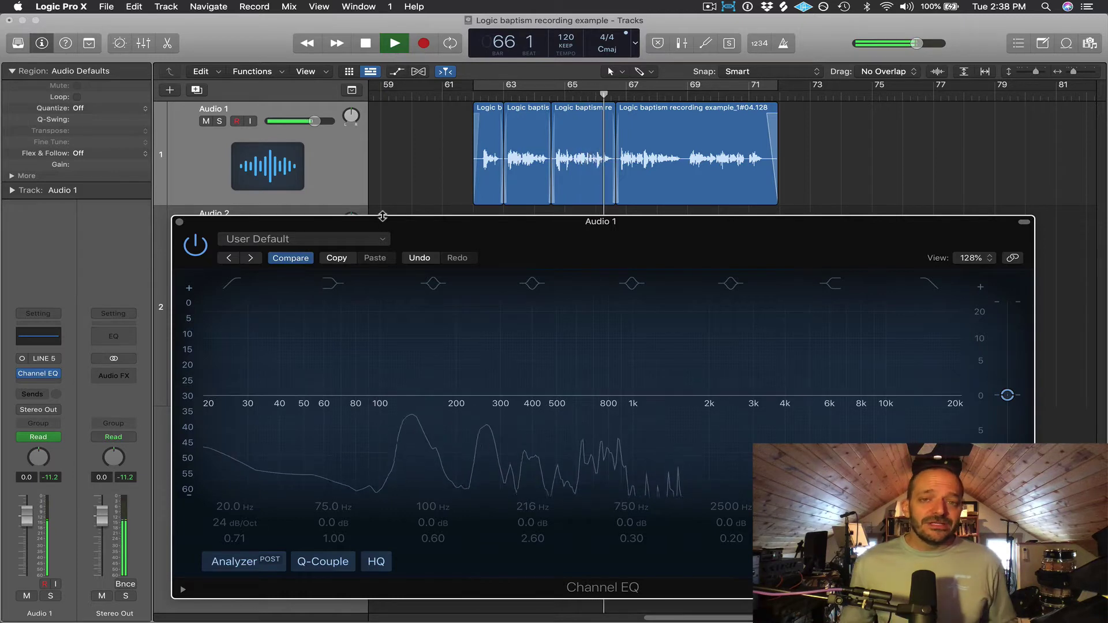
key(space)
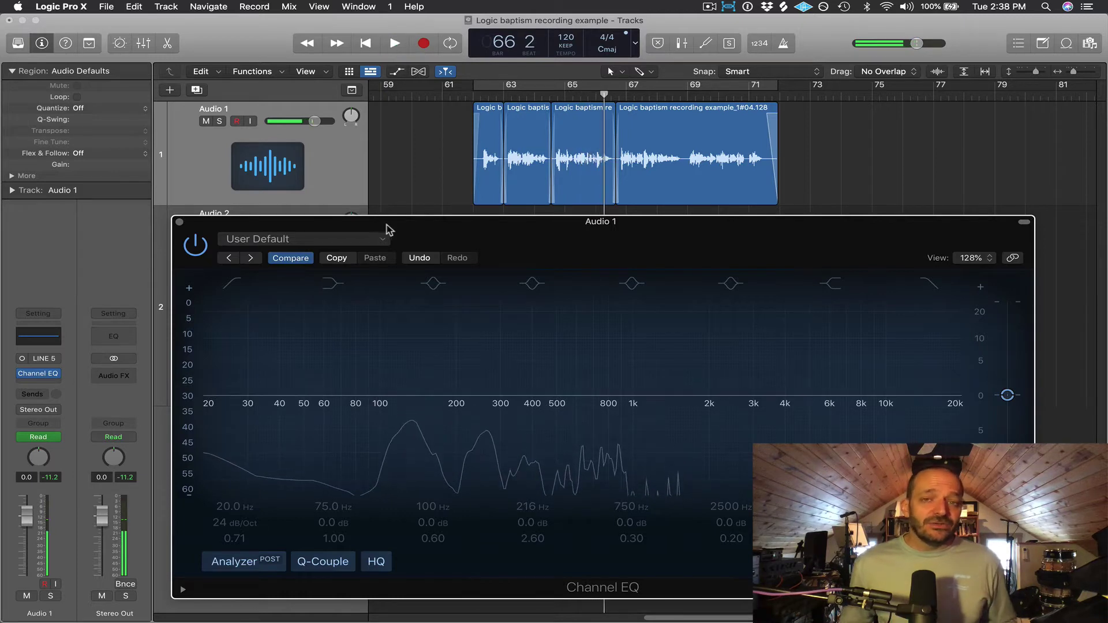
click(477, 115)
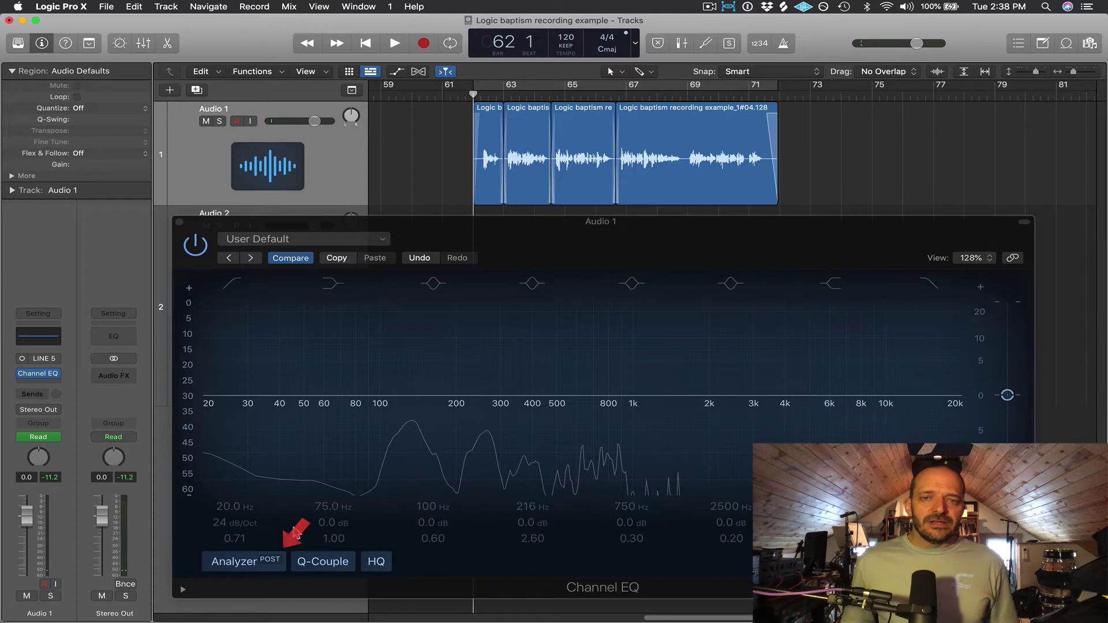
click(271, 560)
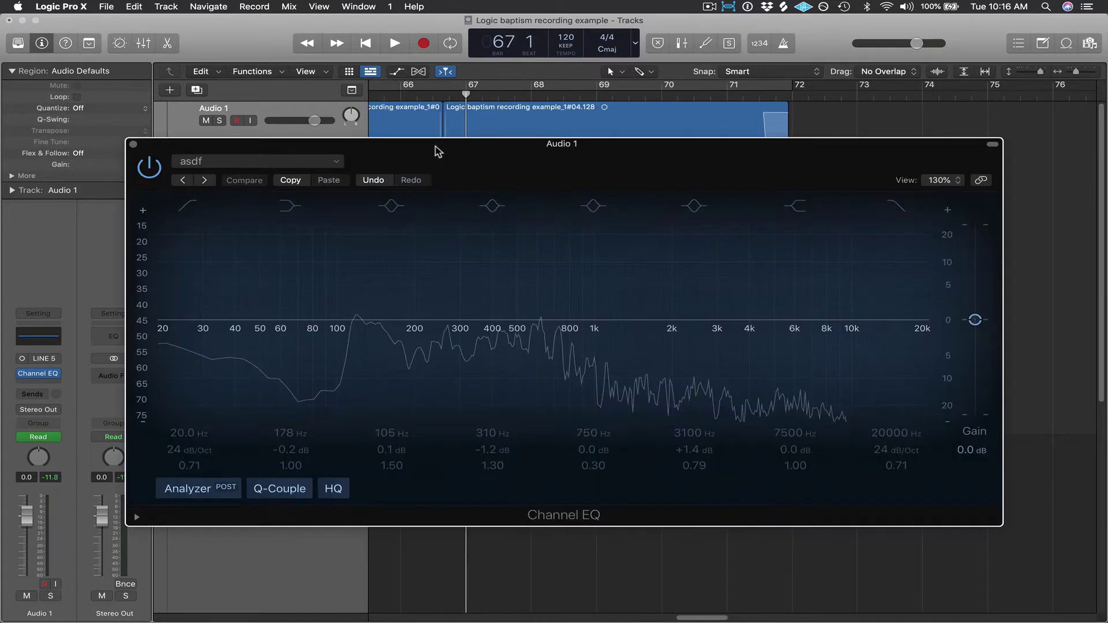
key(space)
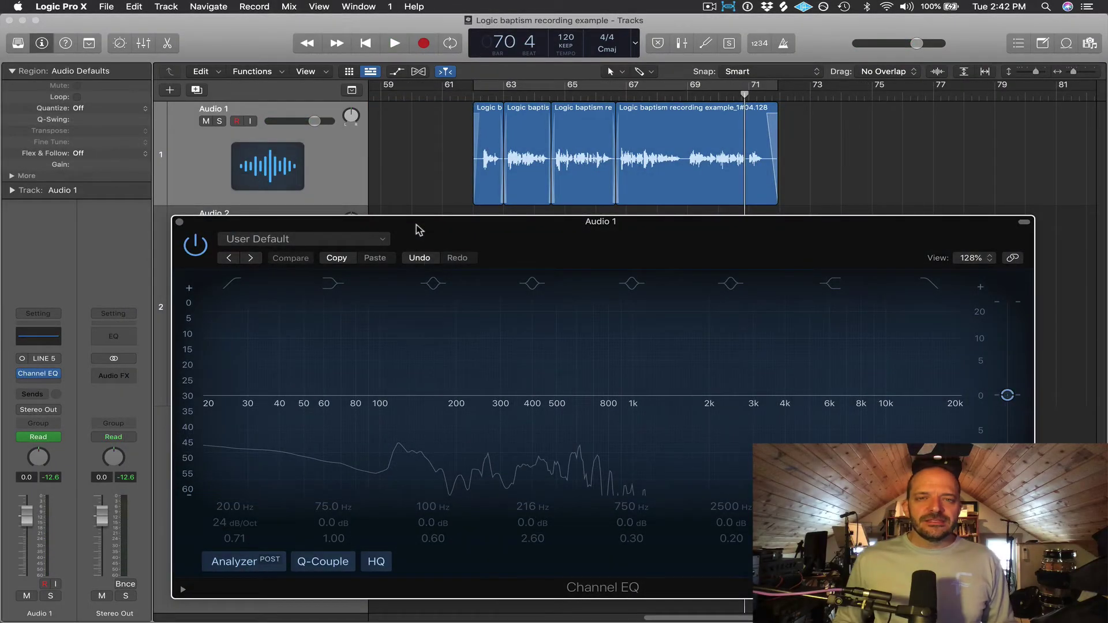
Turn on the Channel EQ's low-cut band, raise its cutoff to 60 Hz and audition the recording.
click(228, 285)
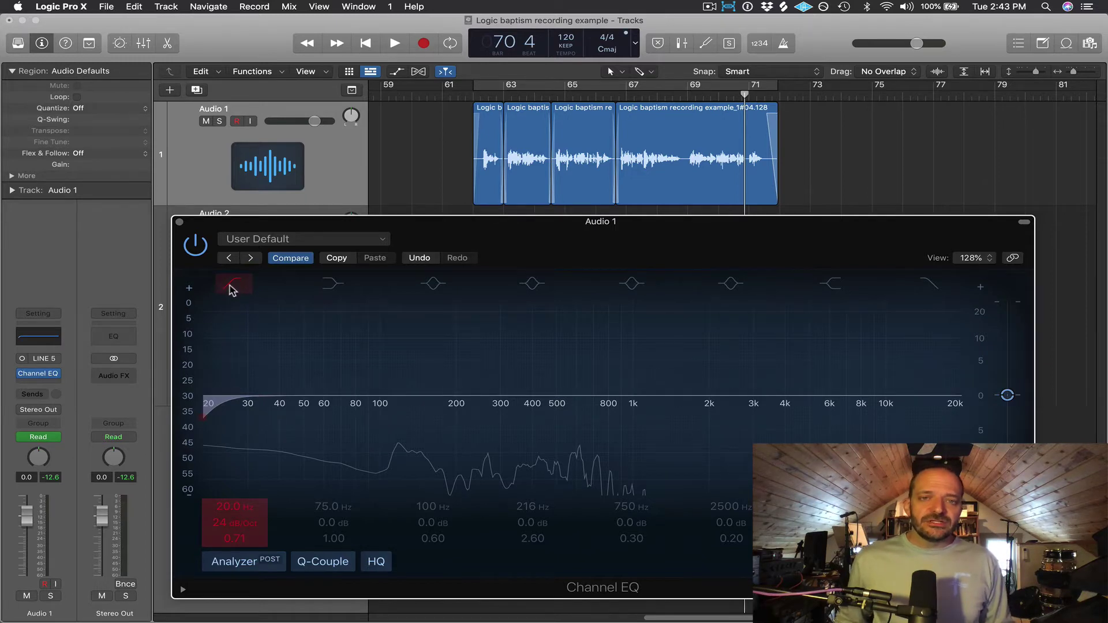
mouse_move(240, 506)
mouse_down()
mouse_move(240, 449)
mouse_move(240, 473)
mouse_up()
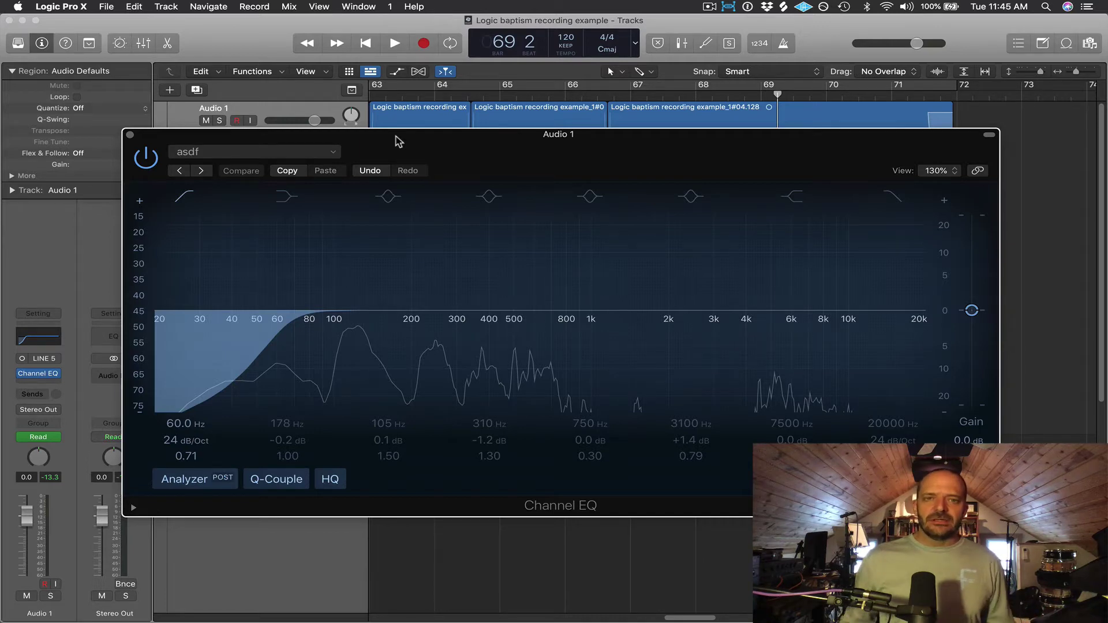
key(space)
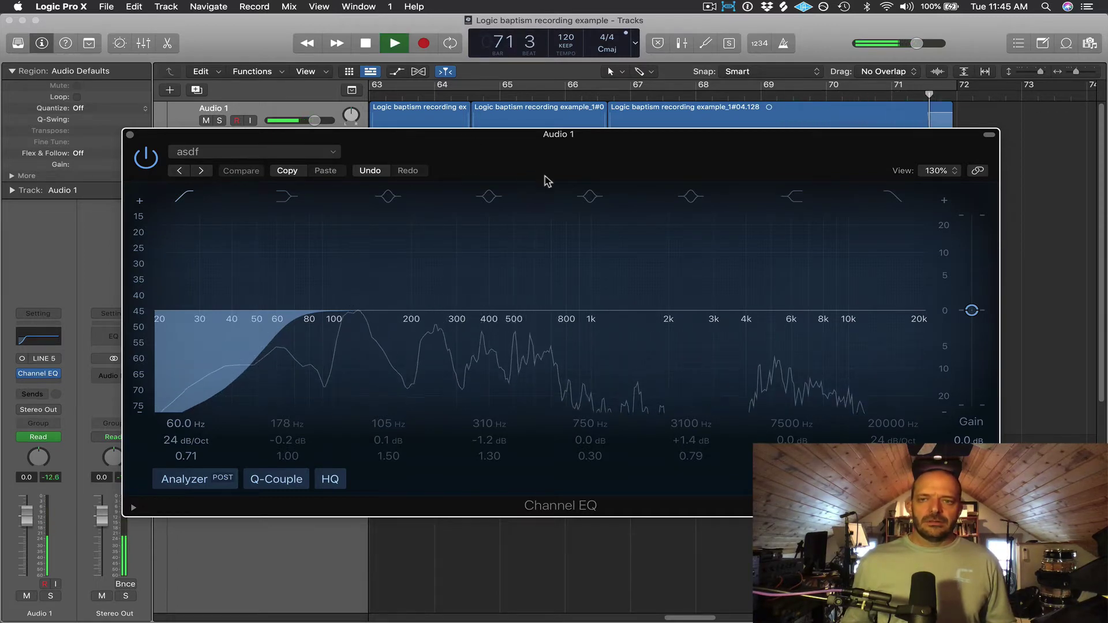
key(space)
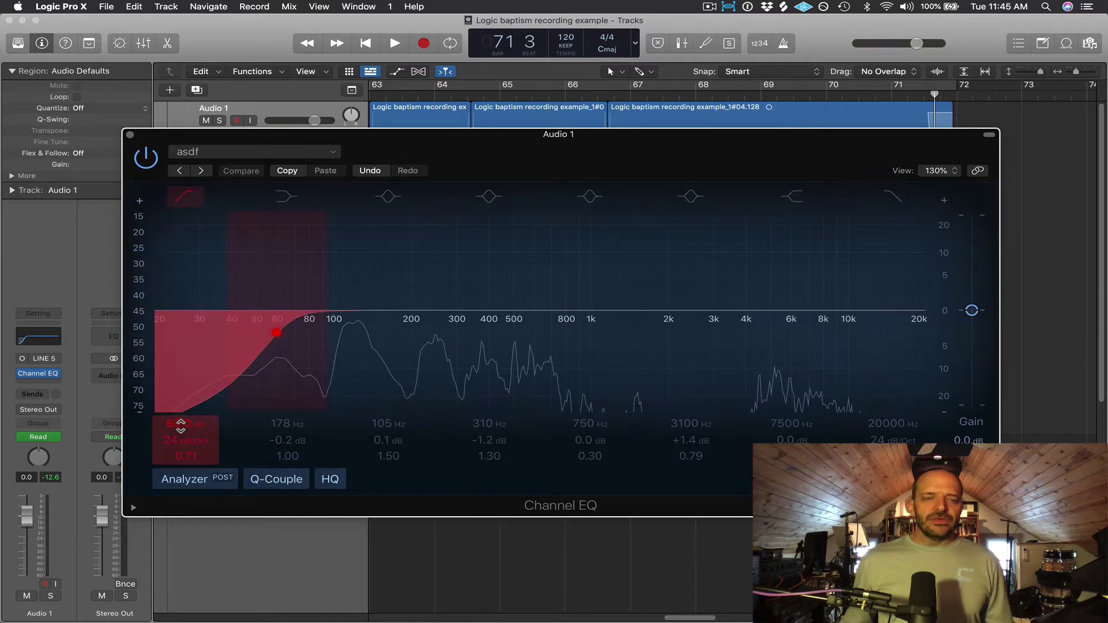
Set the low-cut band to 82 Hz with a 36 dB/Oct slope and audition the recording.
drag(180, 426, 180, 398)
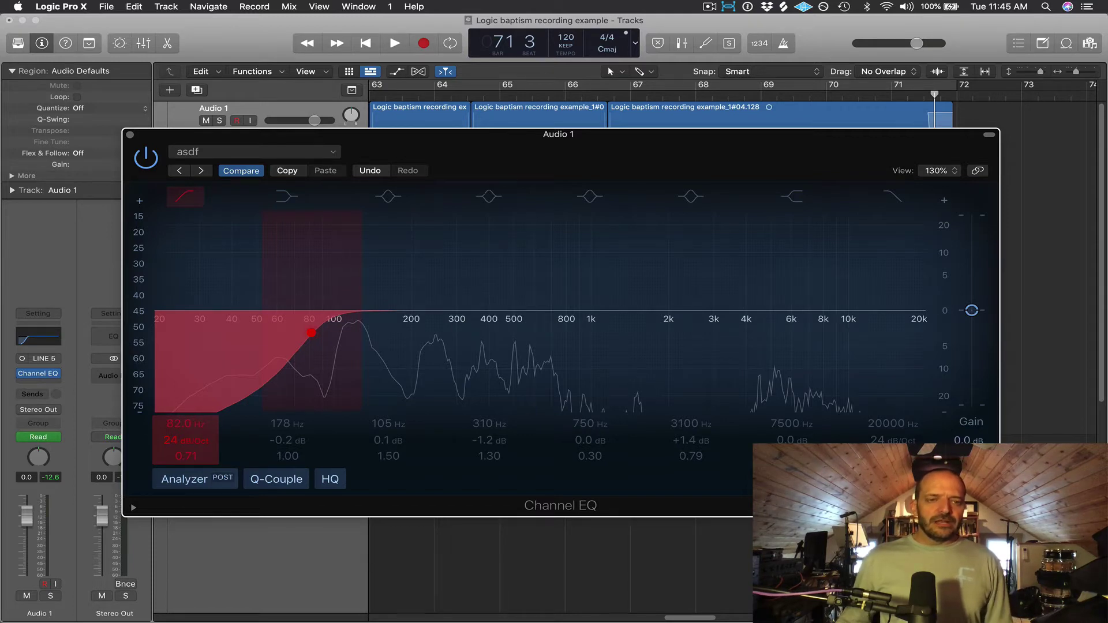
drag(186, 440, 186, 476)
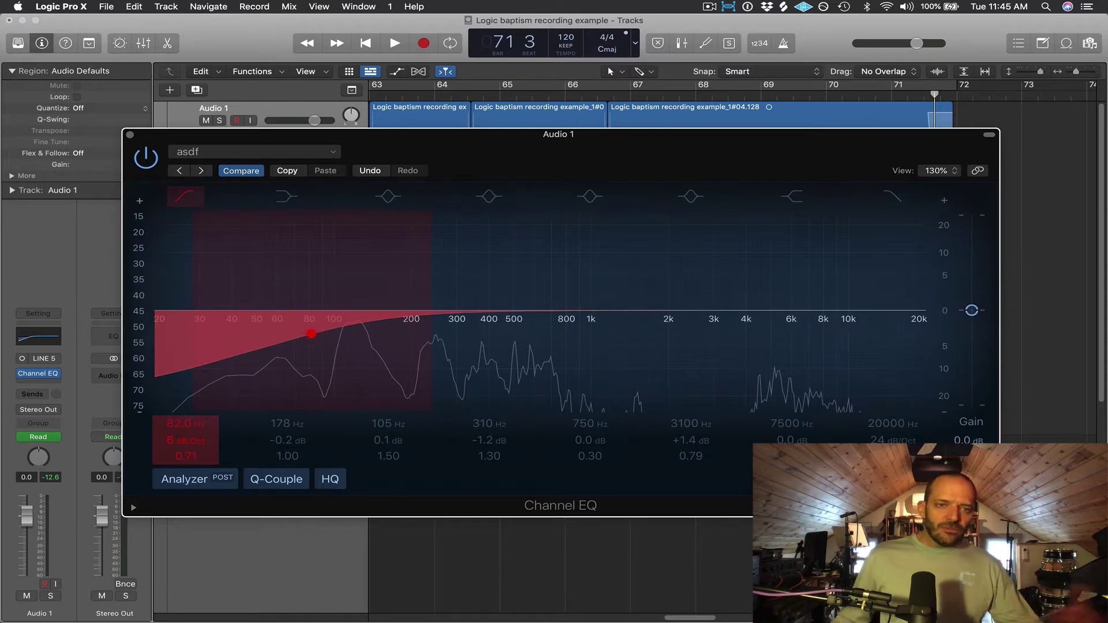
drag(185, 440, 185, 411)
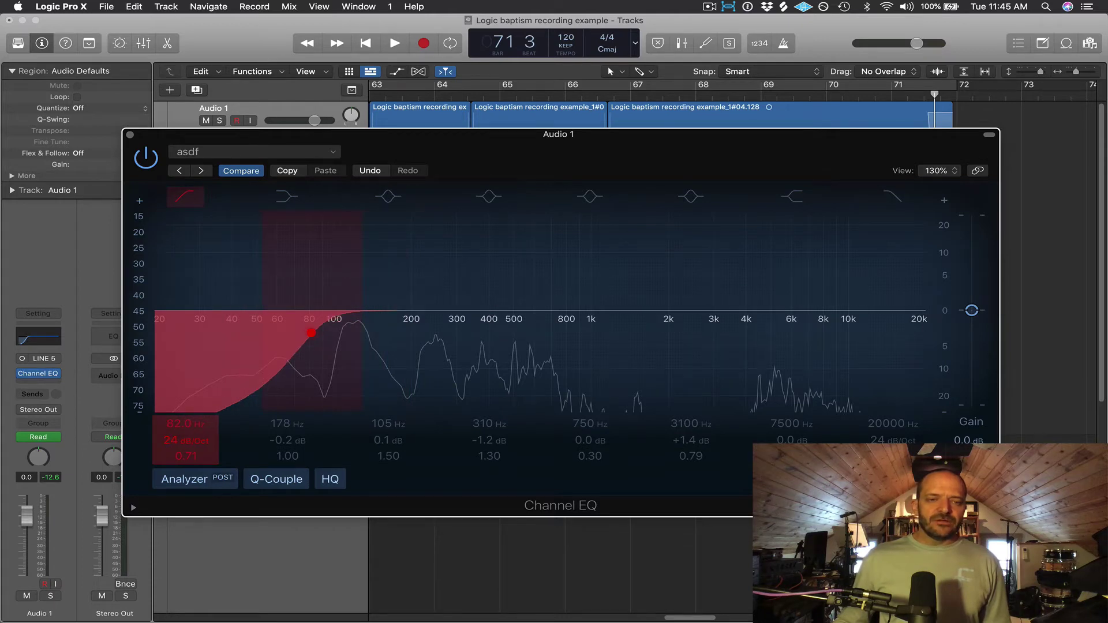
drag(185, 440, 186, 435)
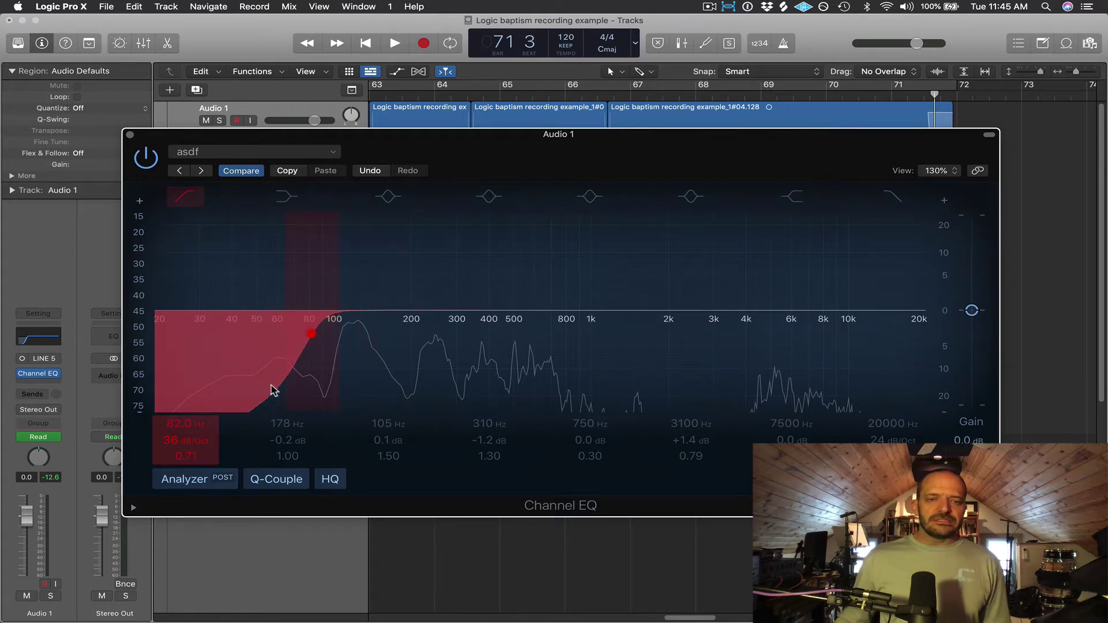
click(797, 95)
key(space)
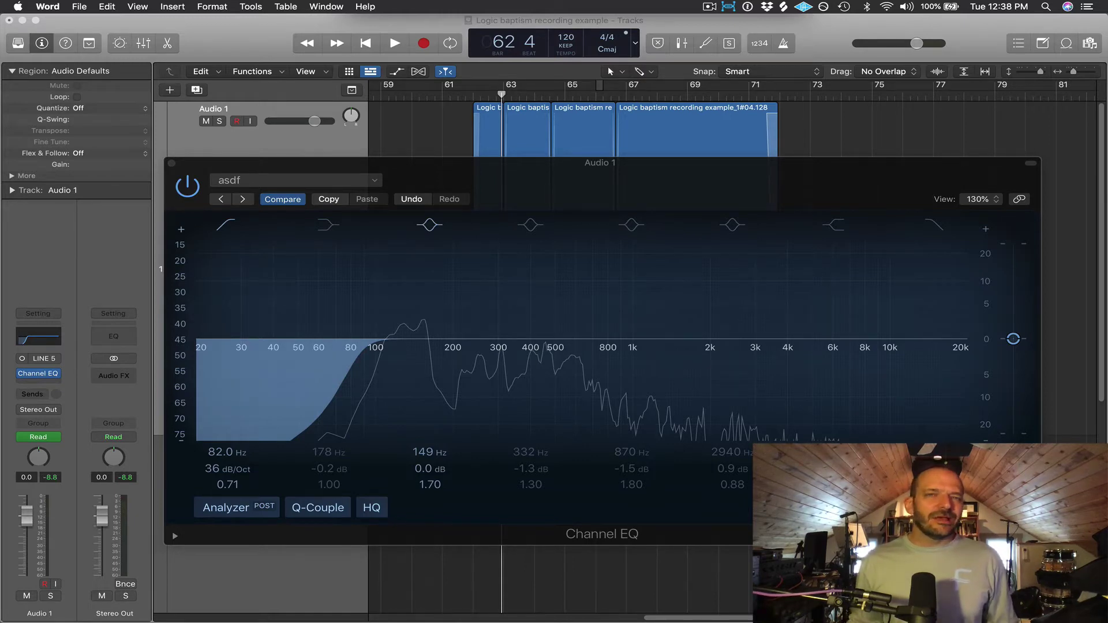
Move the first peak band of the Audio 1 Channel EQ to 136 Hz and adjust the Test Oscillator's frequency on Audio 3.
click(428, 228)
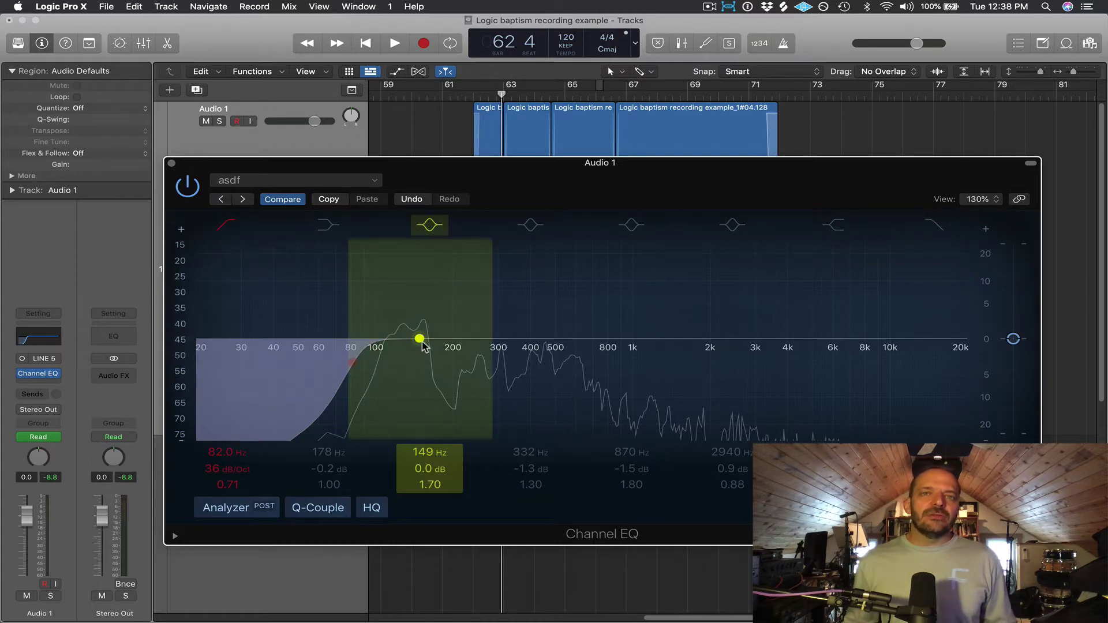
mouse_move(422, 342)
mouse_down()
mouse_move(425, 304)
mouse_move(740, 330)
mouse_move(436, 327)
mouse_move(868, 324)
mouse_move(440, 319)
mouse_move(410, 331)
mouse_move(417, 355)
mouse_move(418, 323)
mouse_move(685, 318)
mouse_move(684, 384)
mouse_move(684, 323)
mouse_move(700, 313)
mouse_move(627, 331)
mouse_move(784, 333)
mouse_move(777, 311)
mouse_move(652, 308)
mouse_move(734, 323)
mouse_move(404, 335)
mouse_move(411, 341)
mouse_up()
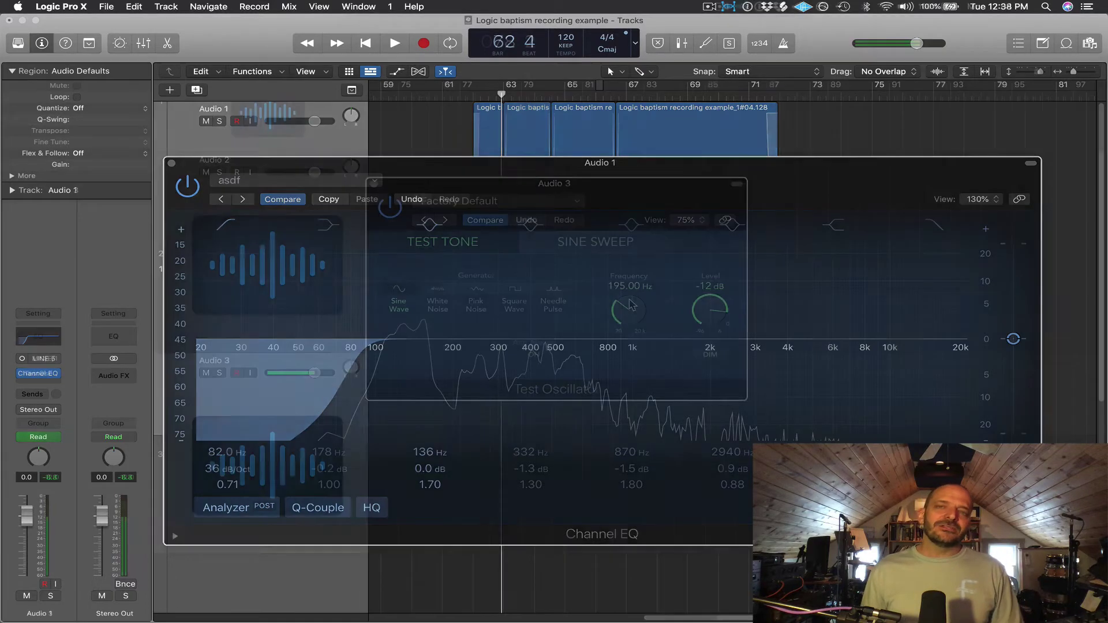
drag(633, 304, 635, 332)
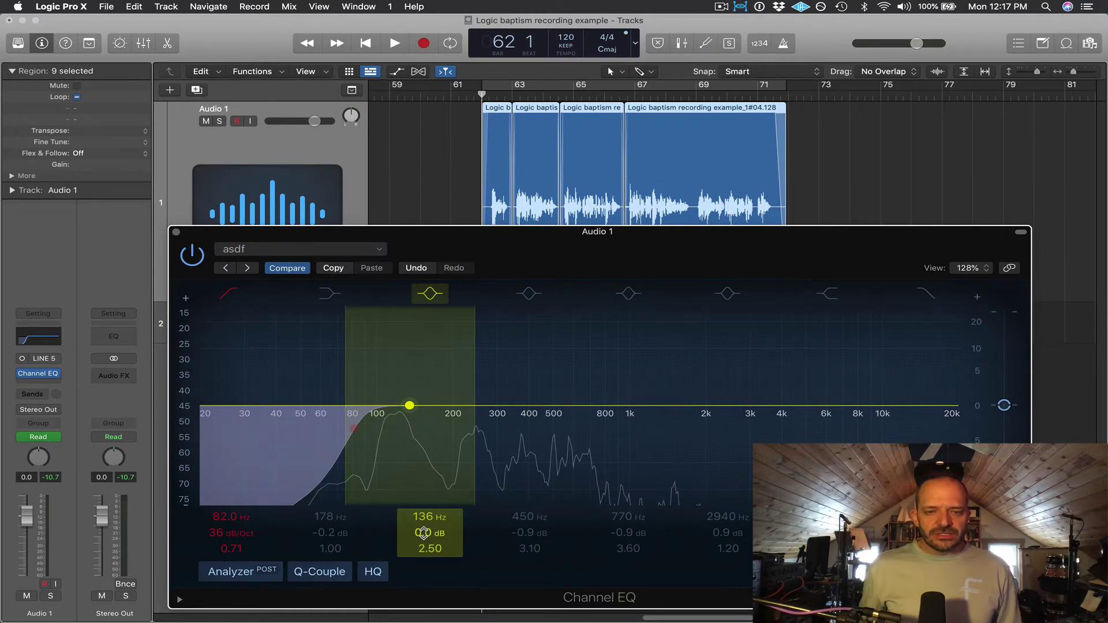
Set the gain of the 136 Hz peak band to +10 dB.
double_click(423, 532)
text(10)
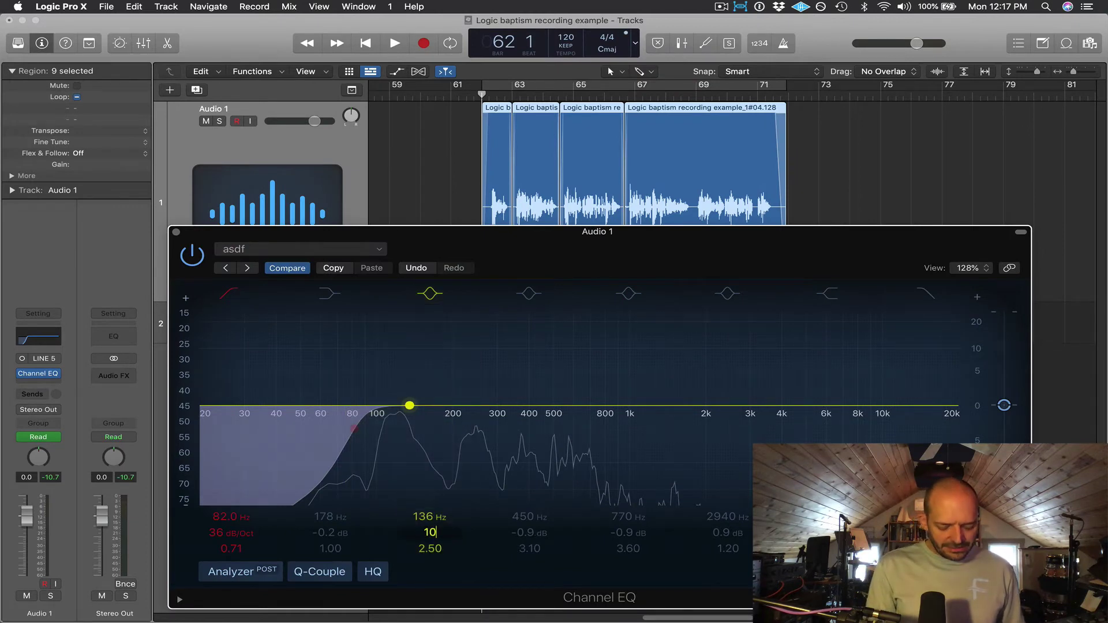
key(Return)
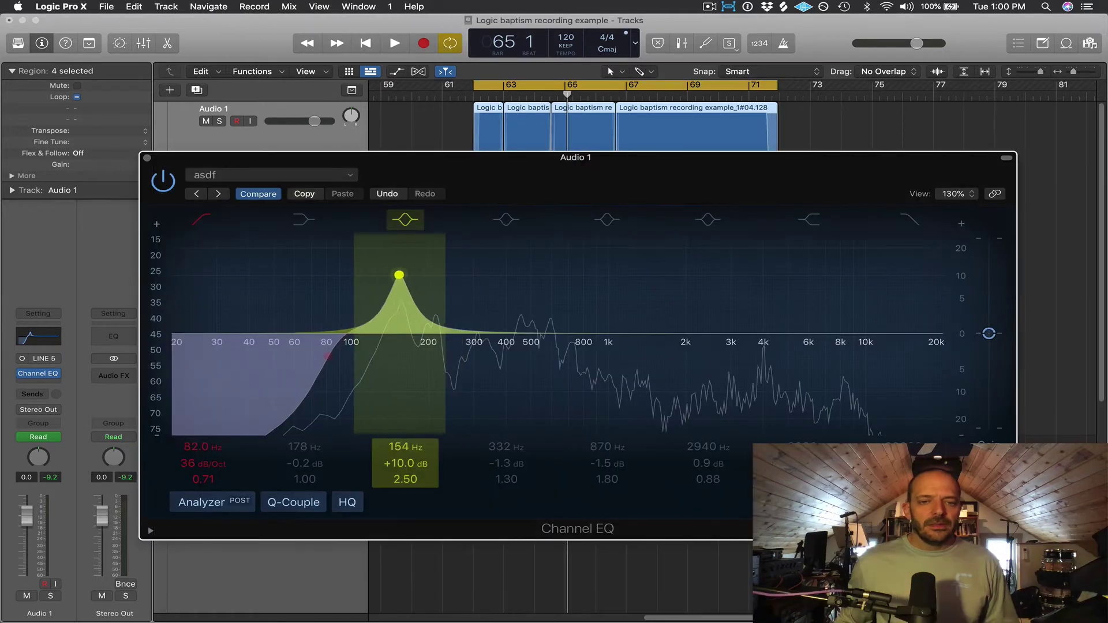
Lower the boosted peak band to 101 Hz and sweep it up to about 255 Hz during playback.
drag(405, 447, 406, 471)
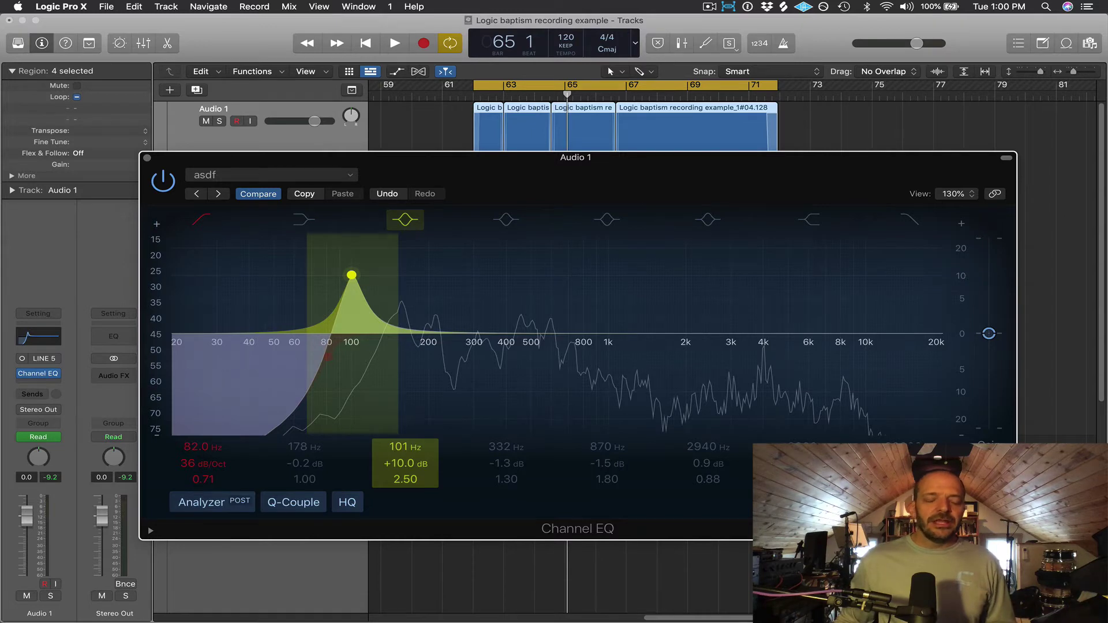
drag(406, 446, 405, 432)
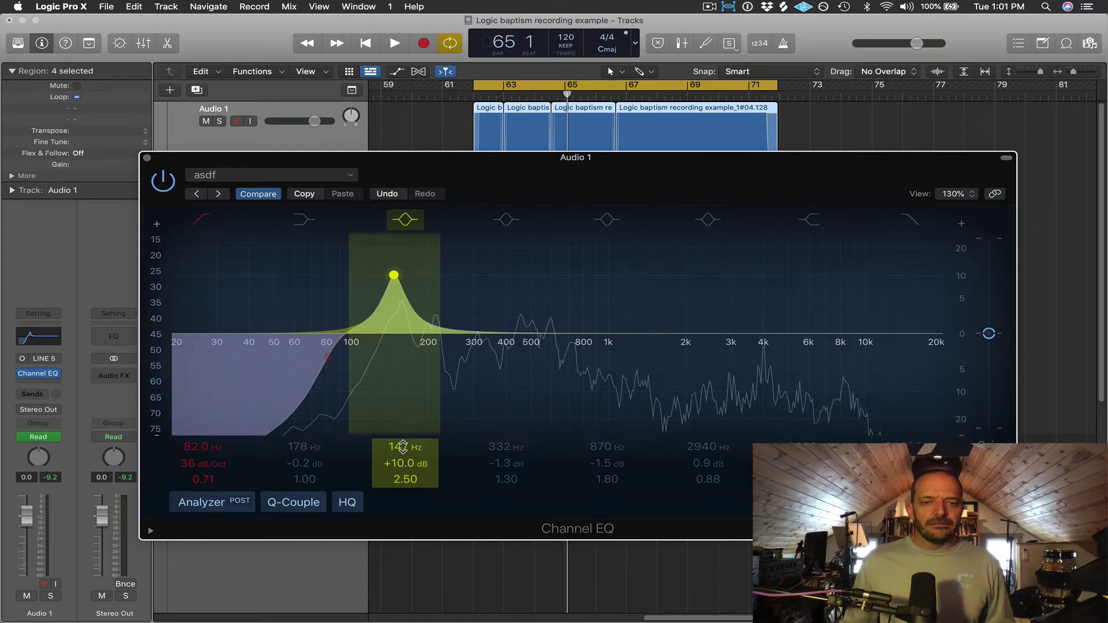
key(space)
drag(402, 446, 402, 407)
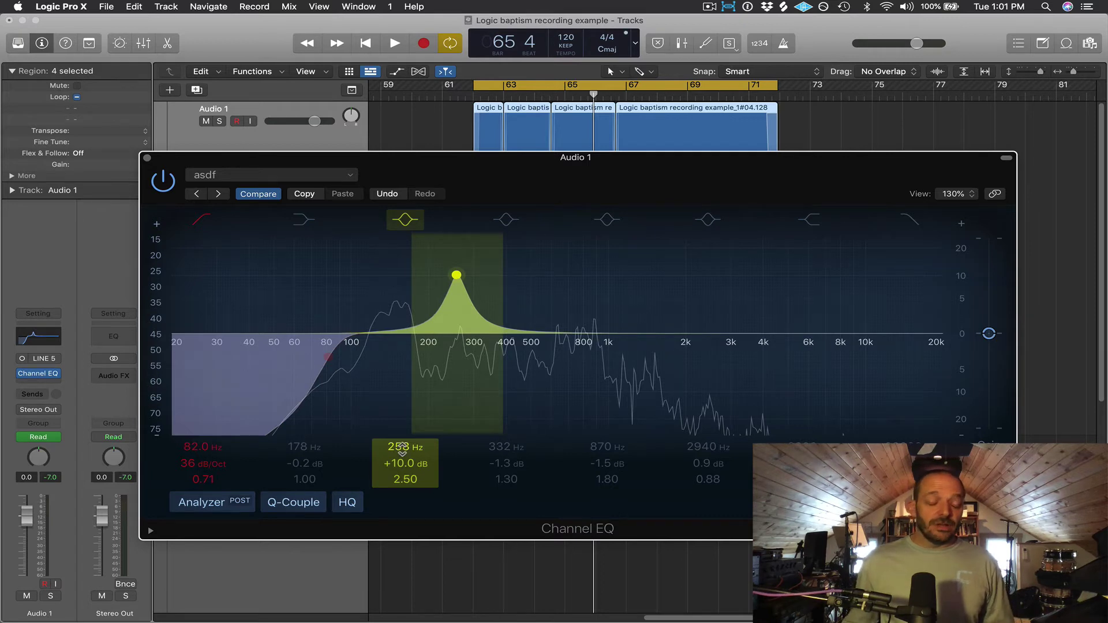
Sweep the boosted peak band up through about 355 Hz to about 525 Hz while the recording plays.
key(space)
drag(402, 449, 398, 408)
key(space)
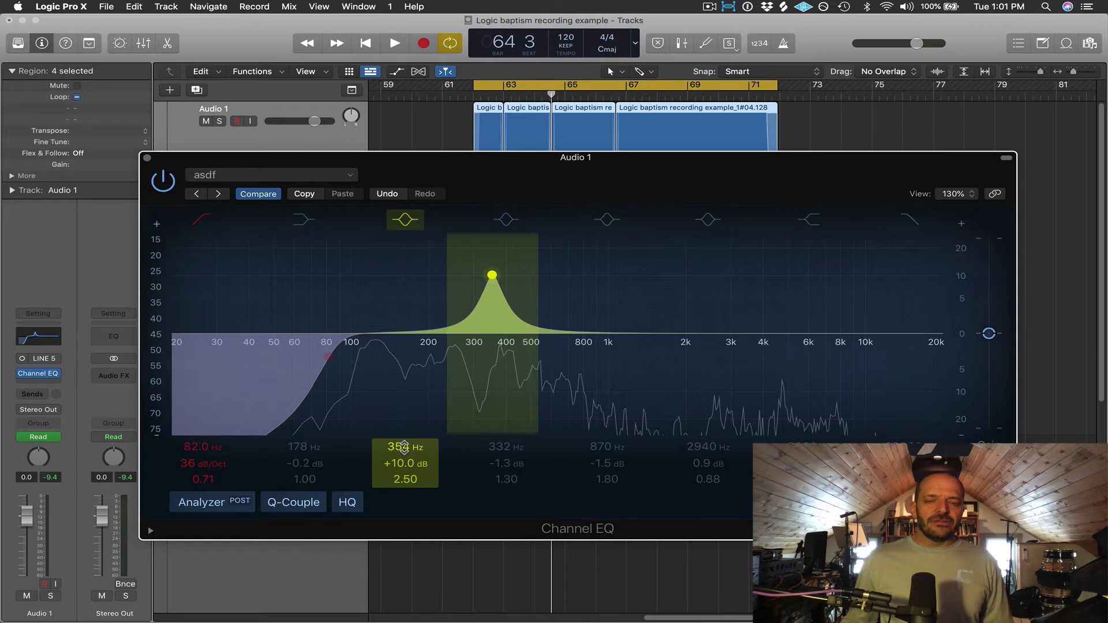
key(space)
drag(404, 448, 404, 419)
key(space)
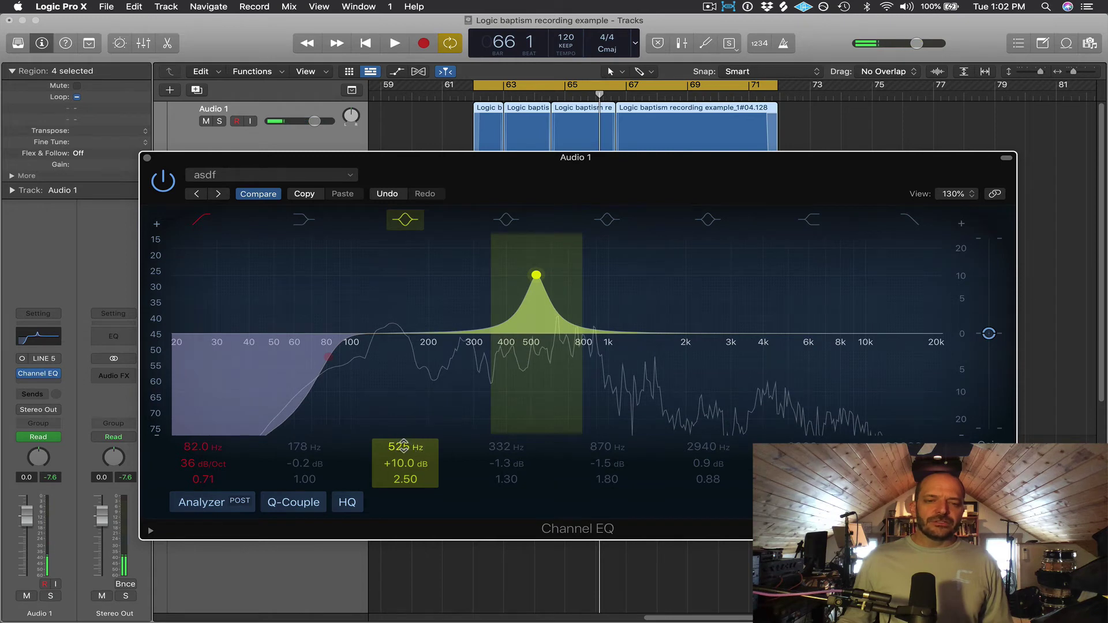
Raise the boosted peak band to about 830 Hz and bring it down to 765 Hz during playback.
drag(403, 444, 403, 428)
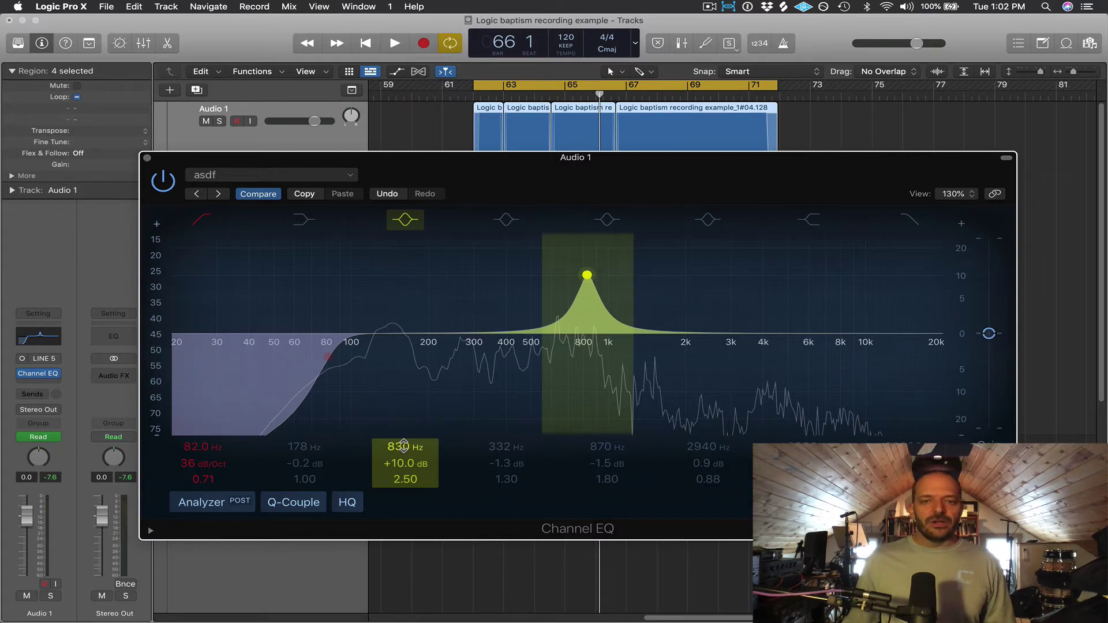
key(space)
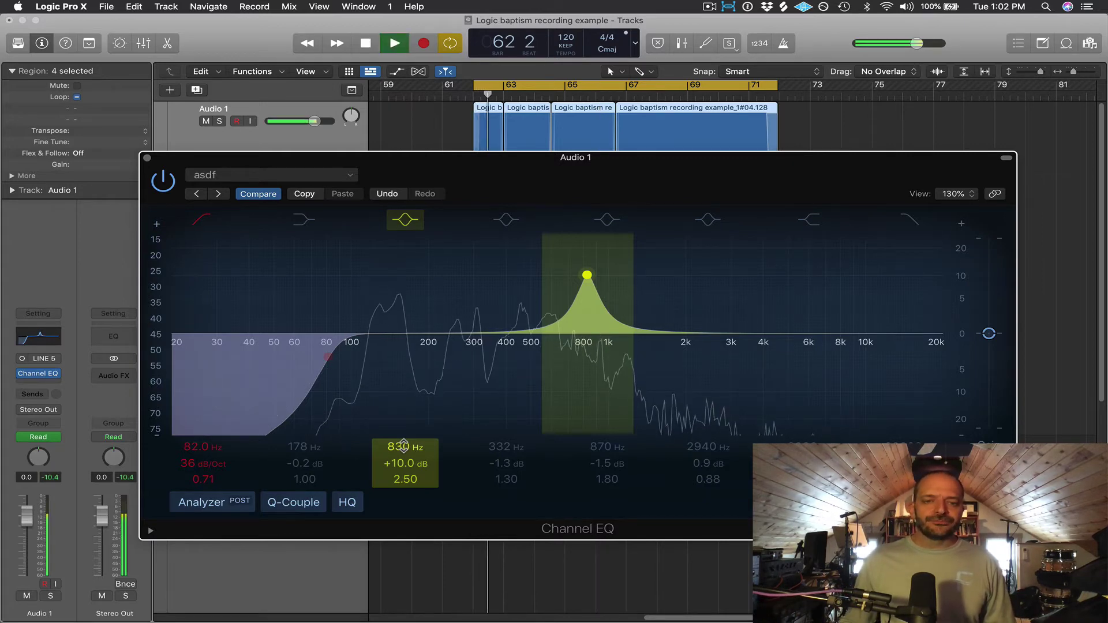
mouse_move(403, 445)
mouse_down()
mouse_move(403, 456)
mouse_move(402, 442)
mouse_move(411, 449)
mouse_up()
key(space)
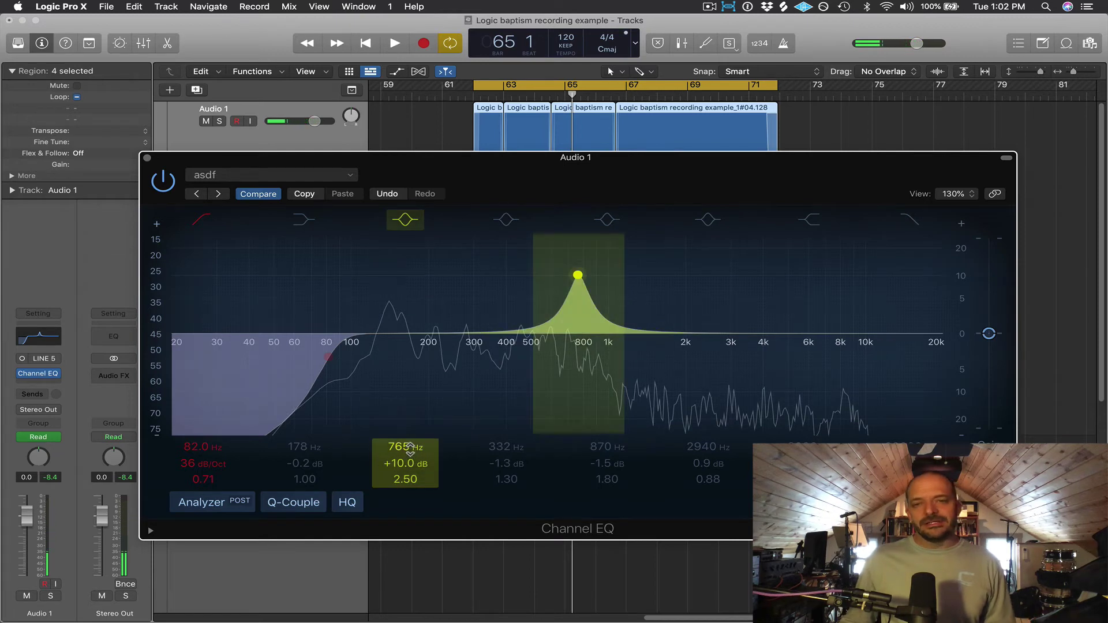
Sweep the boosted peak band up past 1 kHz to 4840 Hz, listening to the recording.
drag(411, 449, 411, 443)
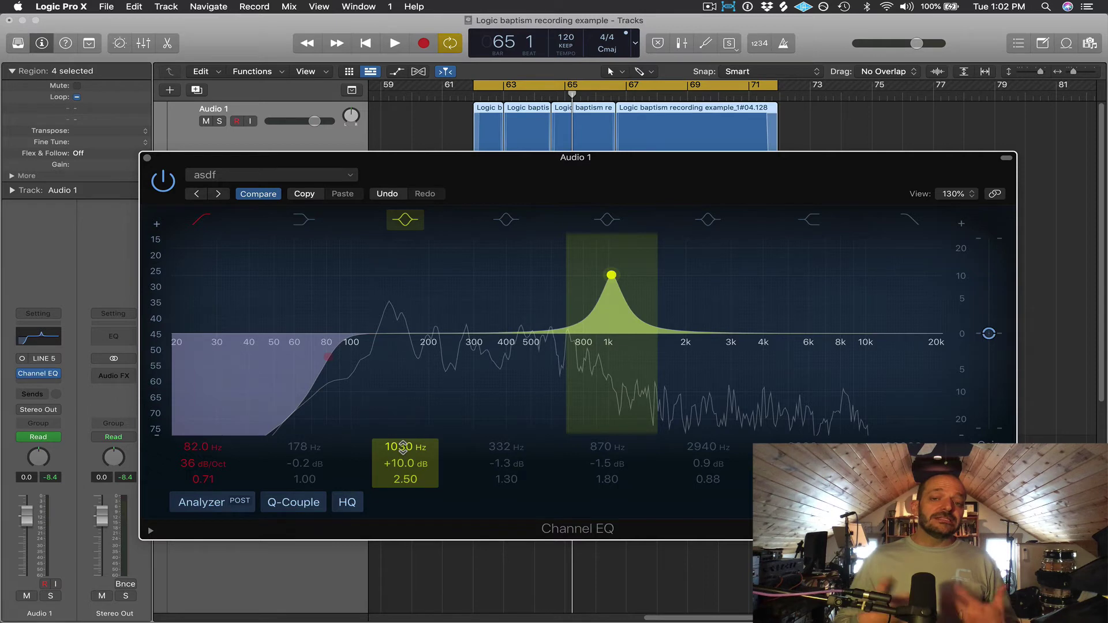
mouse_move(403, 448)
mouse_down()
mouse_move(404, 407)
mouse_move(404, 439)
mouse_up()
key(space)
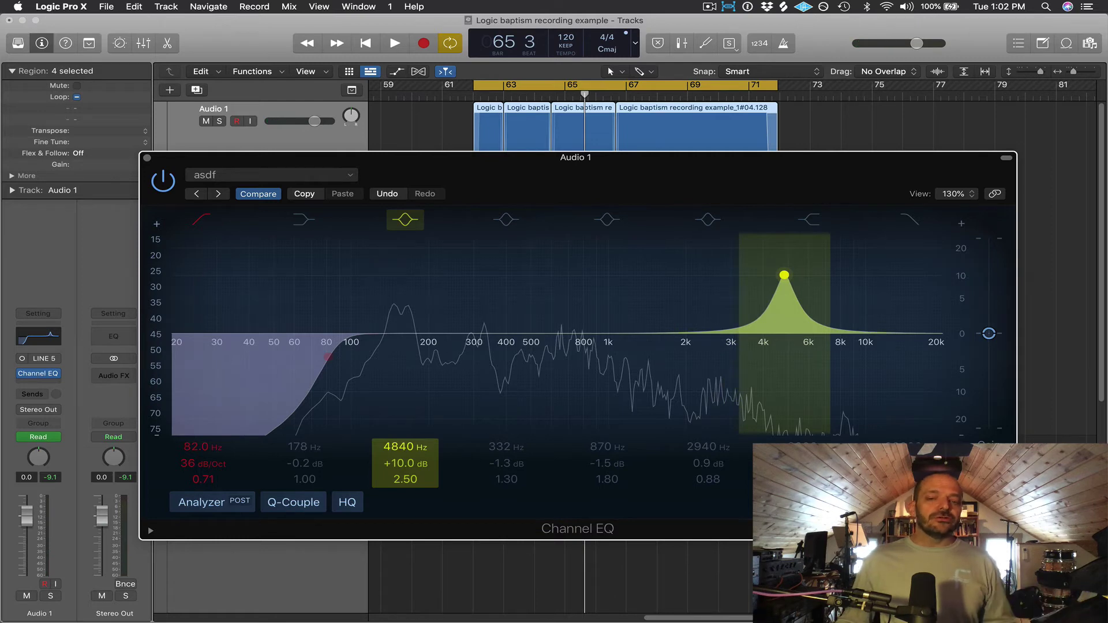
Raise the boosted peak band through about 6 kHz to 6650 Hz, listening to the recording.
drag(403, 440, 403, 438)
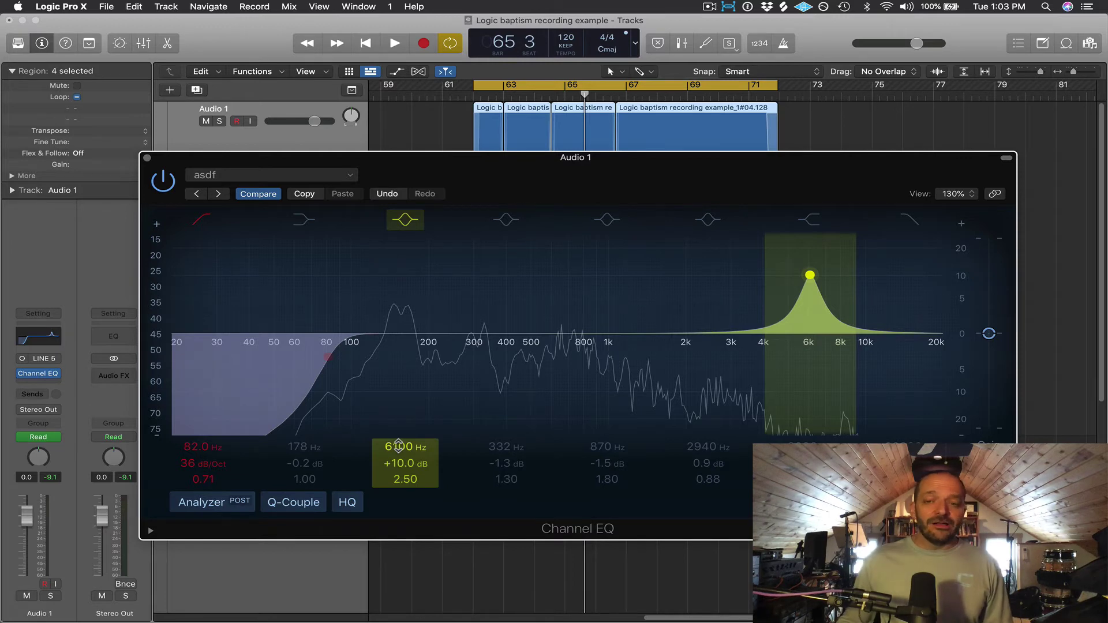
key(space)
drag(398, 445, 399, 434)
key(space)
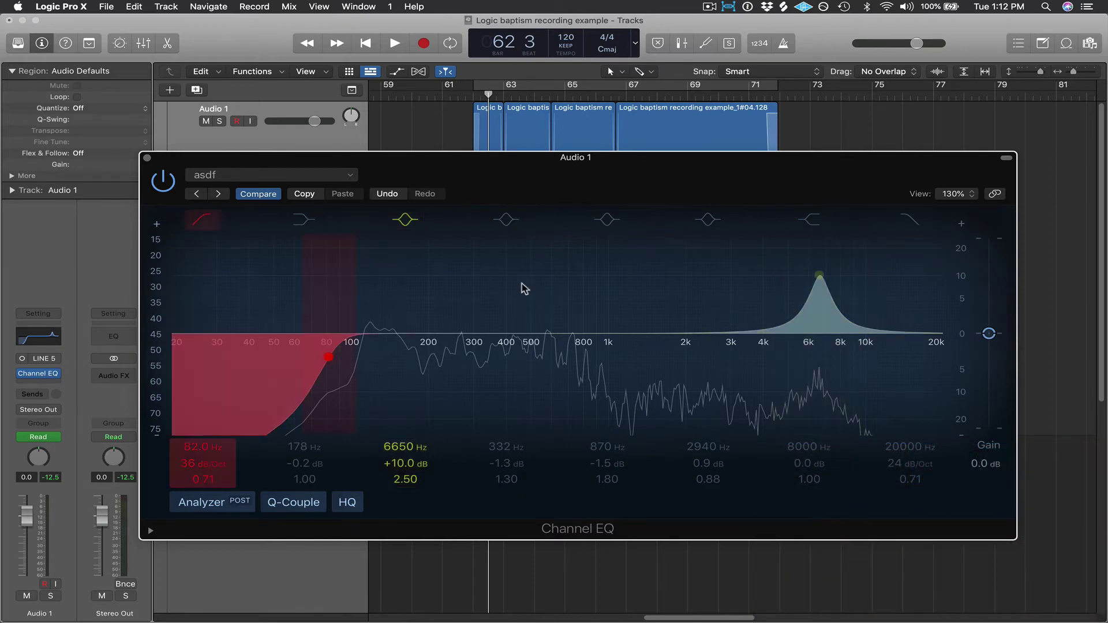
Switch from the boosted 6650 Hz peak band to the 8000 Hz high shelf and adjust the shelf's gain.
click(405, 219)
click(813, 222)
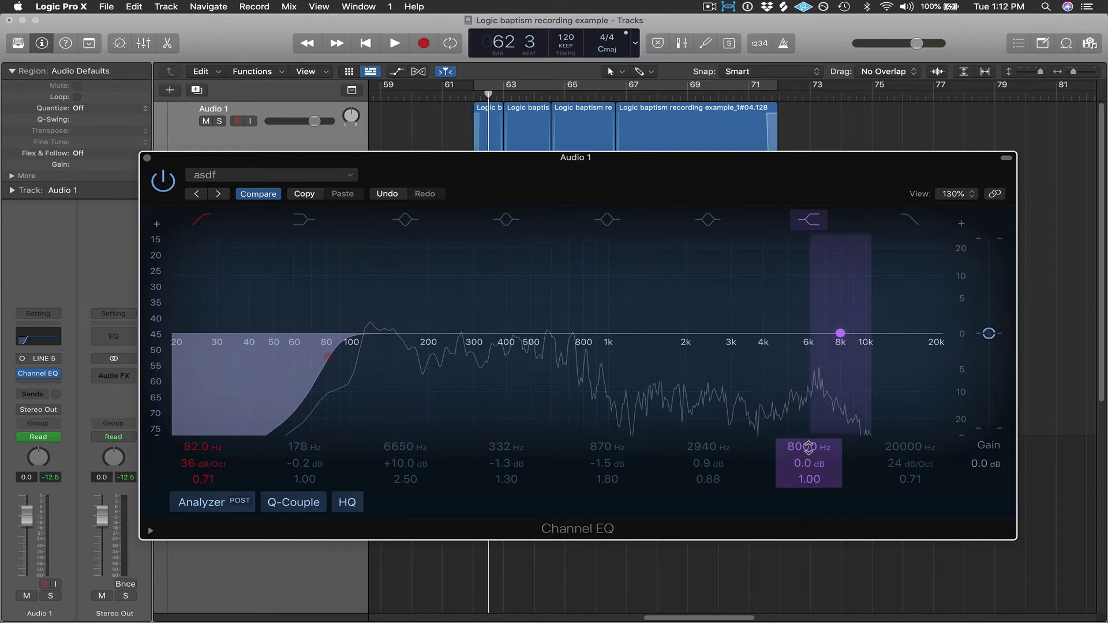
drag(807, 464, 807, 445)
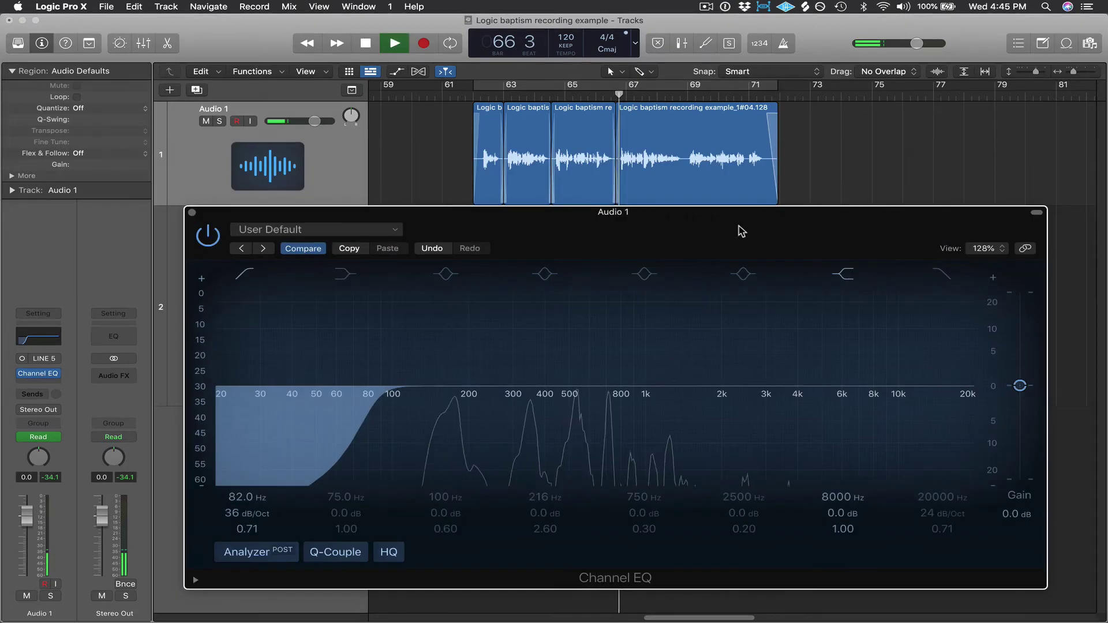
mouse_move(841, 519)
mouse_down()
mouse_move(841, 487)
mouse_move(842, 566)
mouse_move(842, 525)
mouse_up()
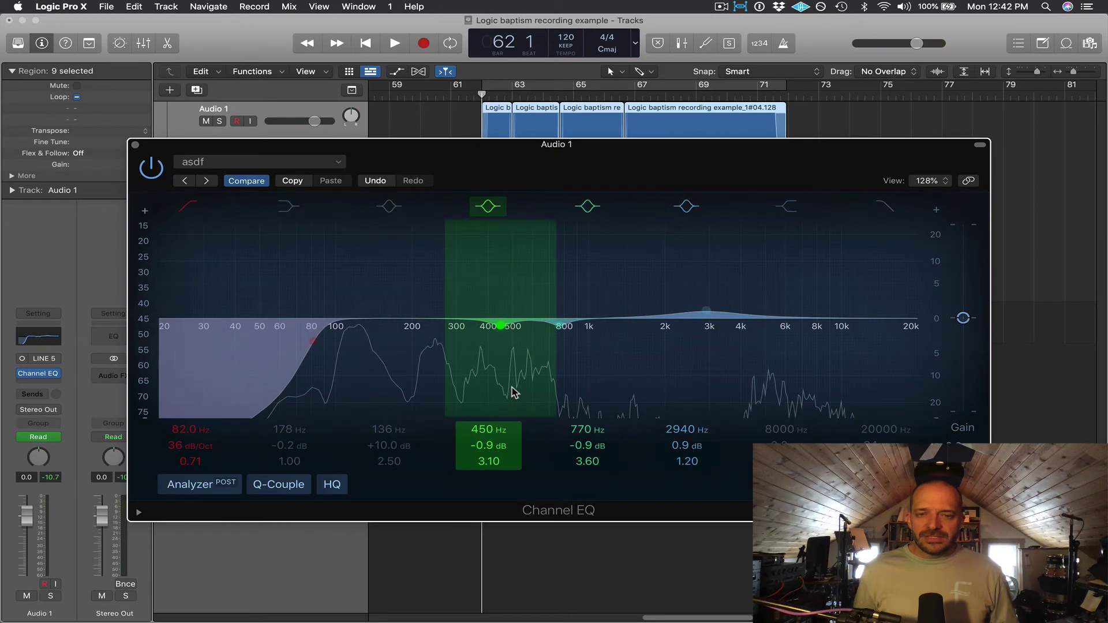
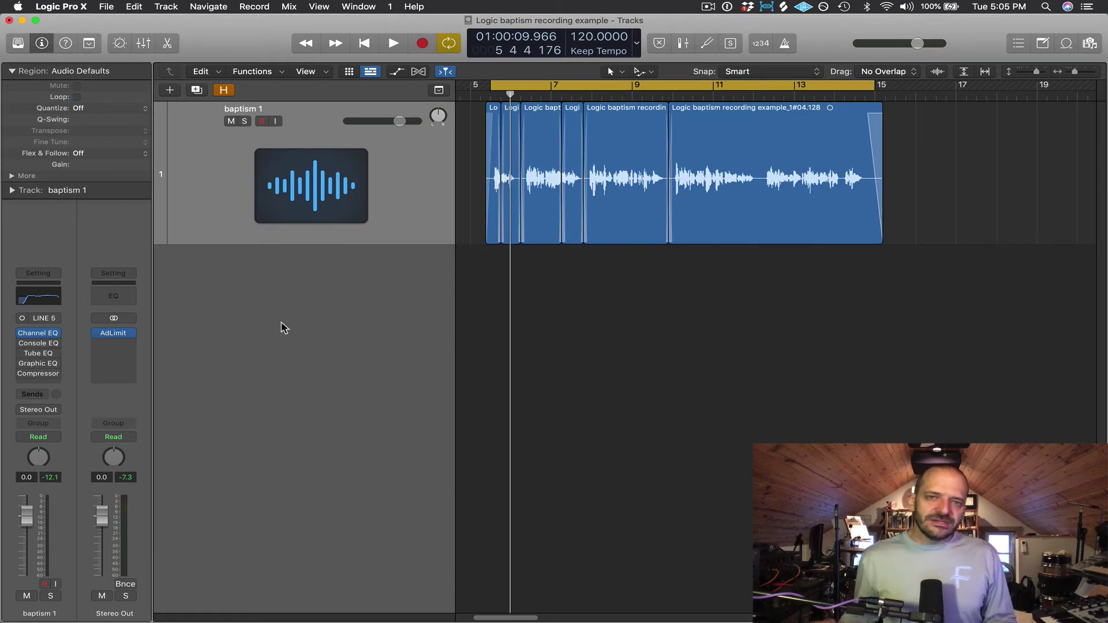
Open the Vintage Console EQ, Vintage Tube EQ and Vintage Graphic EQ on the baptism 1 track.
click(39, 343)
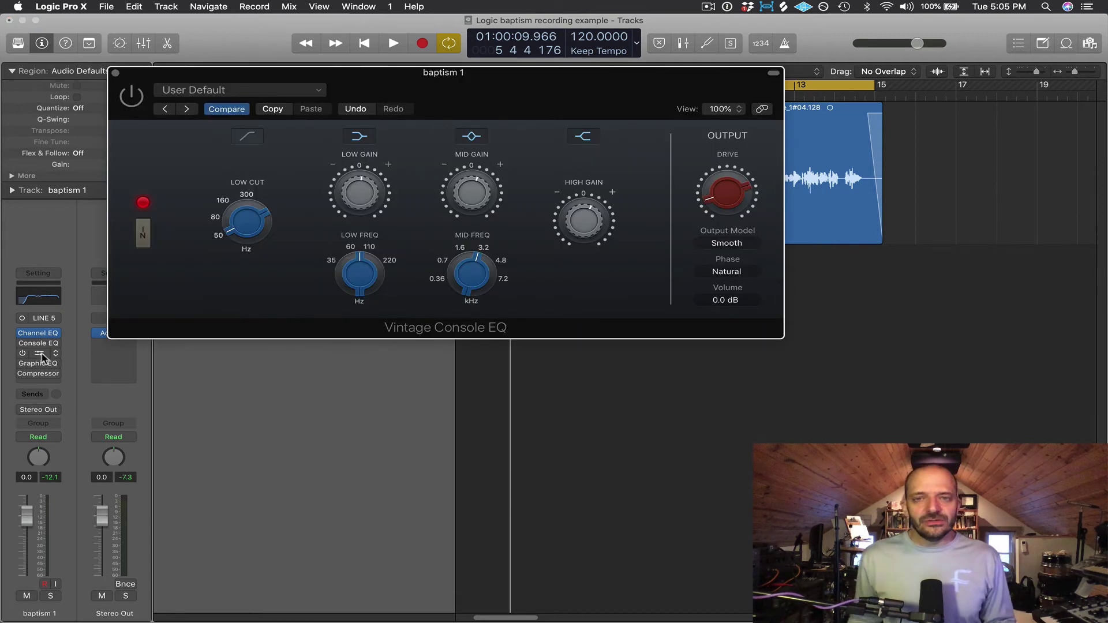
click(40, 353)
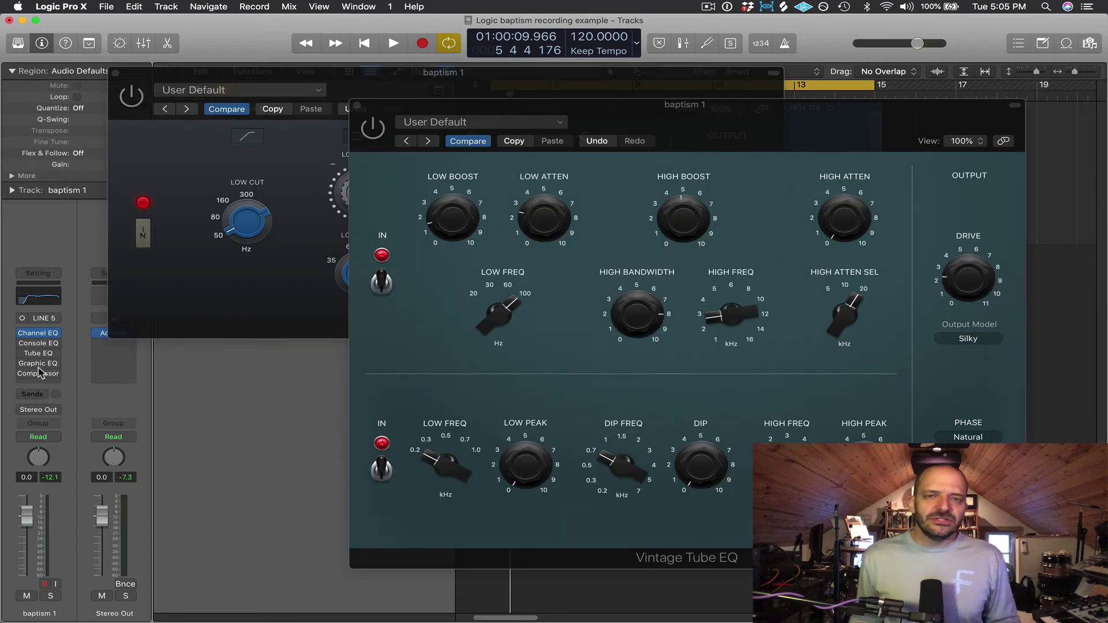
click(39, 364)
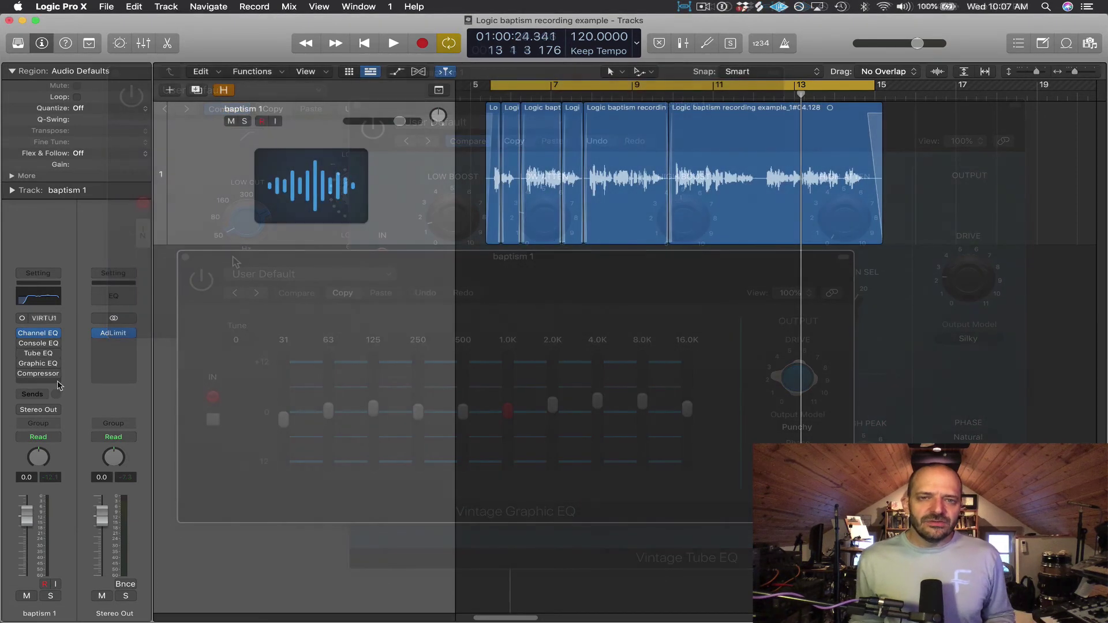
Browse Logic's available EQ plug-ins down to the Vintage EQ Collection for the baptism 1 track.
click(38, 376)
scroll(58, 554, down, 5)
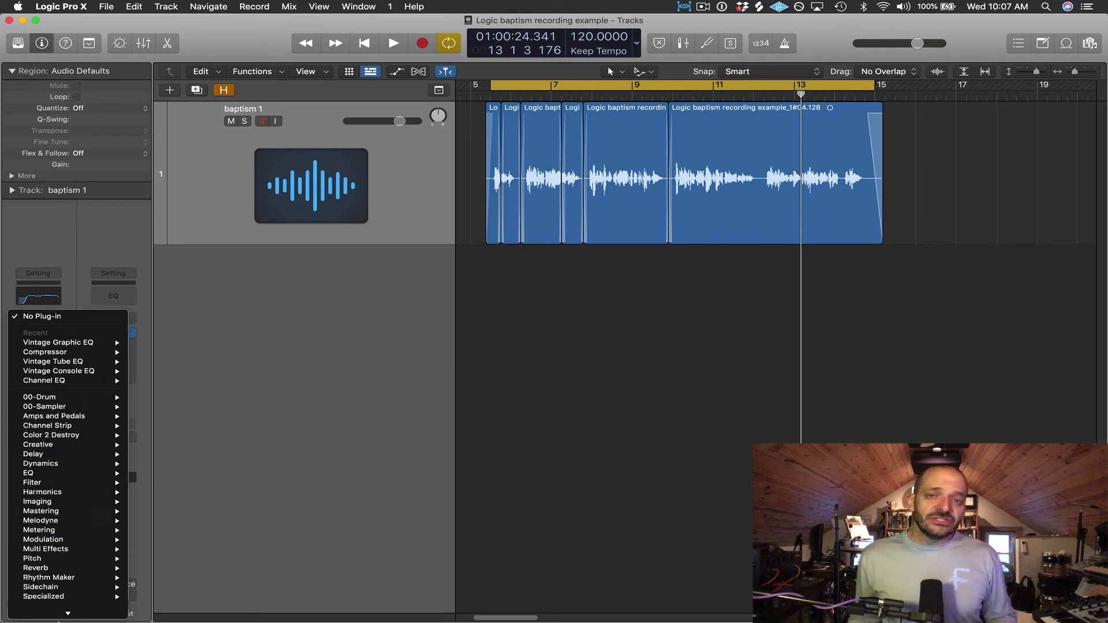
mouse_move(51, 613)
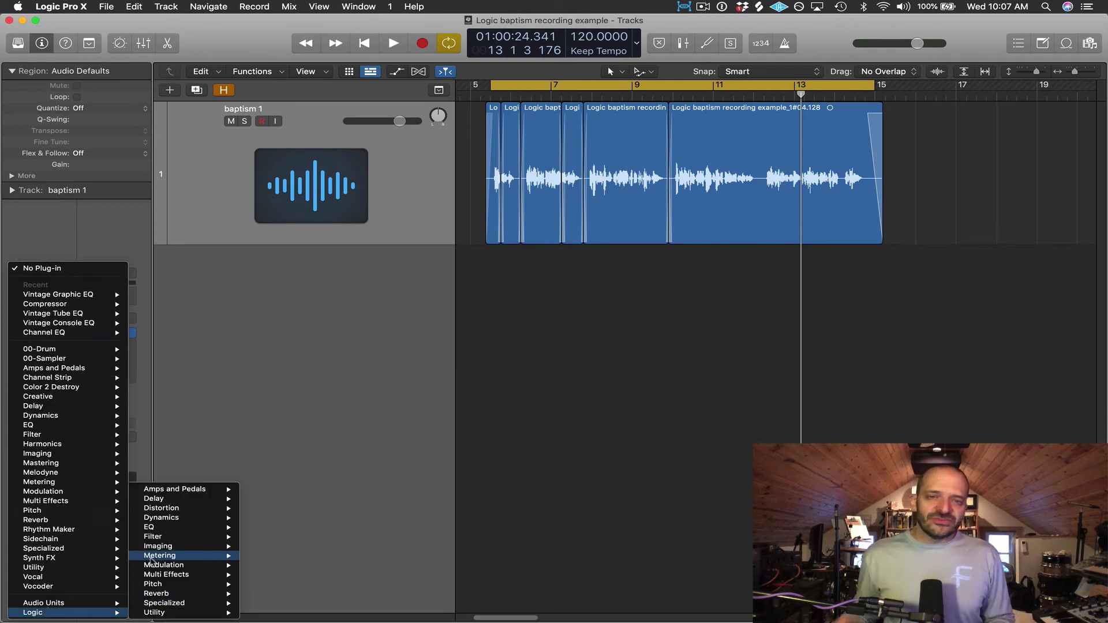
mouse_move(155, 528)
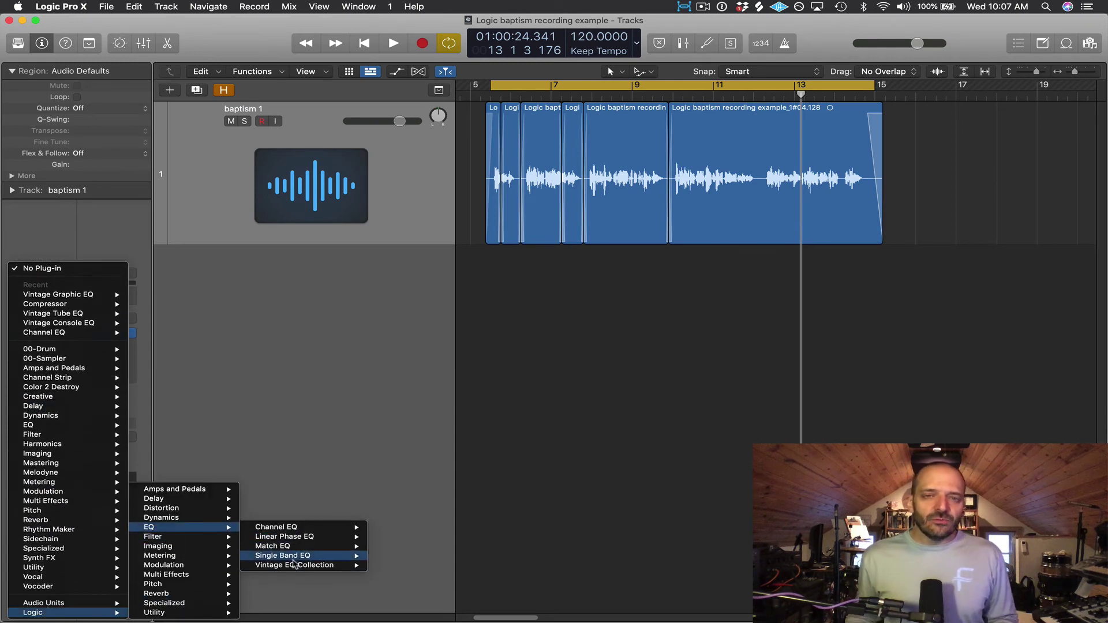
mouse_move(295, 567)
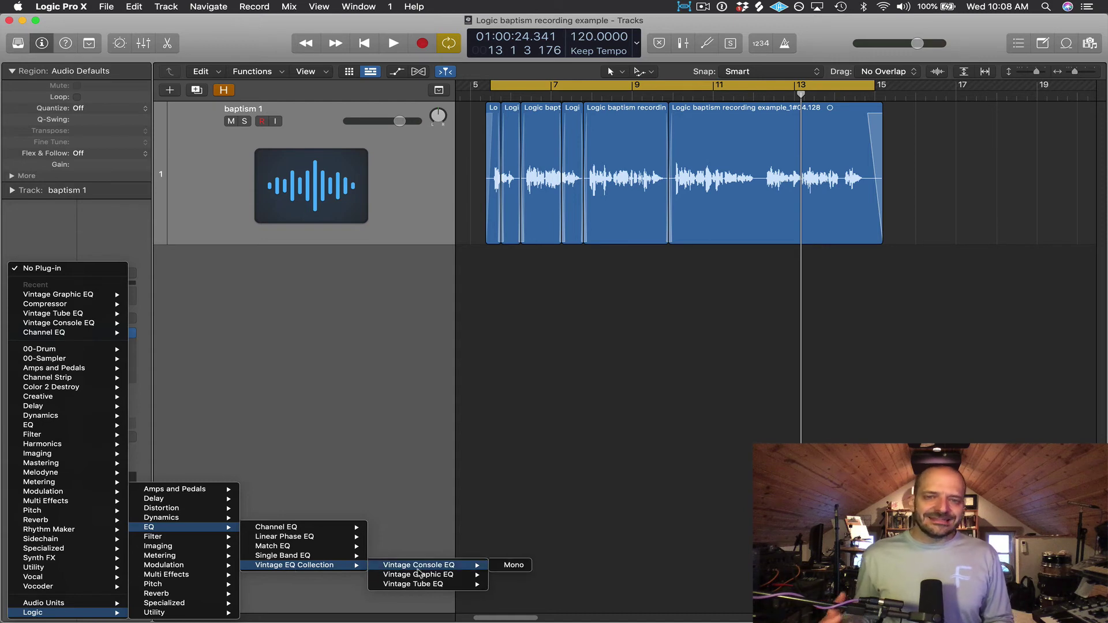
mouse_move(420, 574)
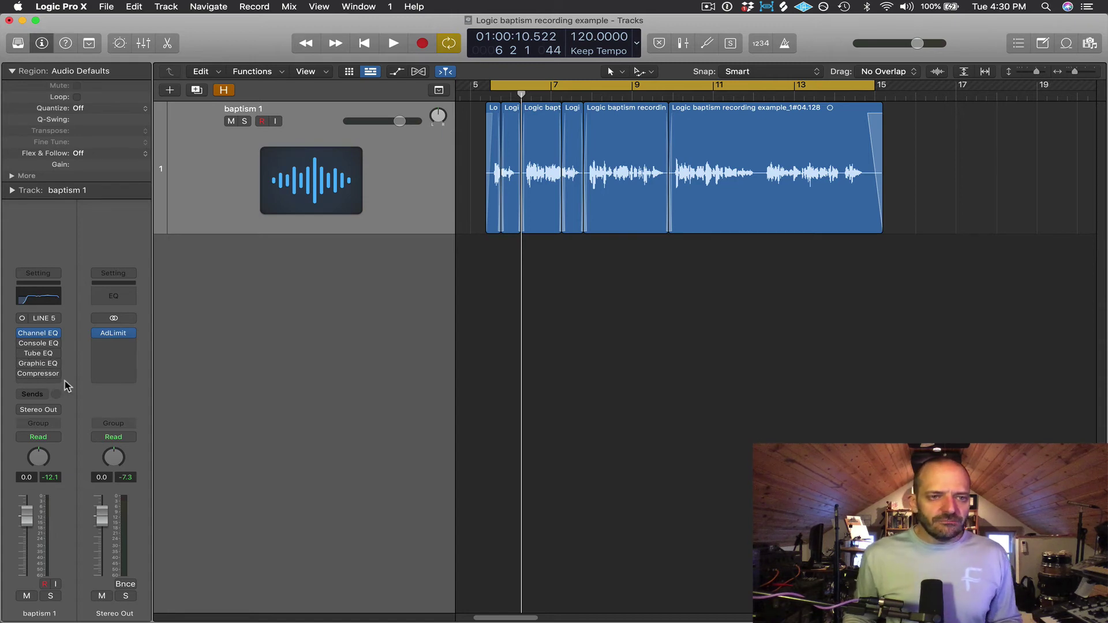
Review the baptism 1 track's Channel EQ, toggling its 2940 Hz peak band off and back on, and close it.
click(37, 333)
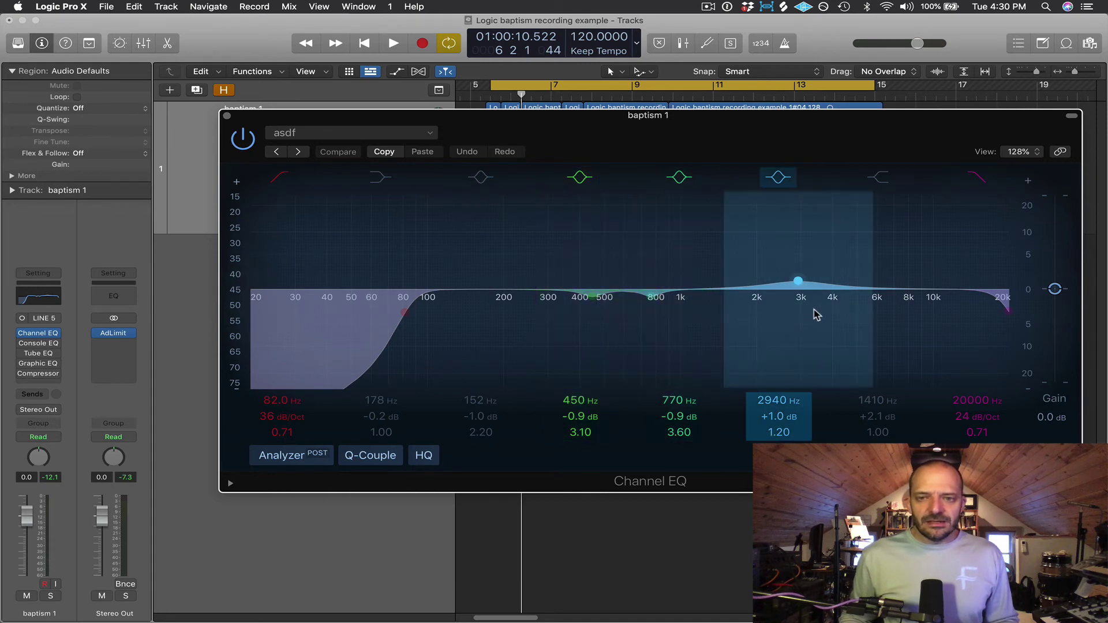
click(778, 177)
click(778, 177)
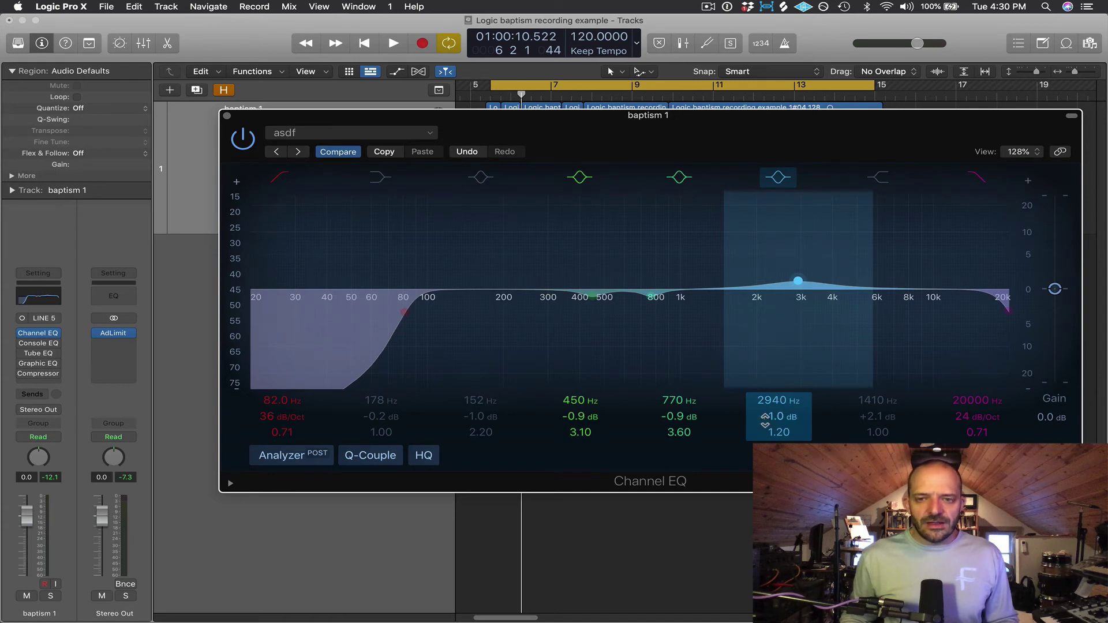
click(228, 117)
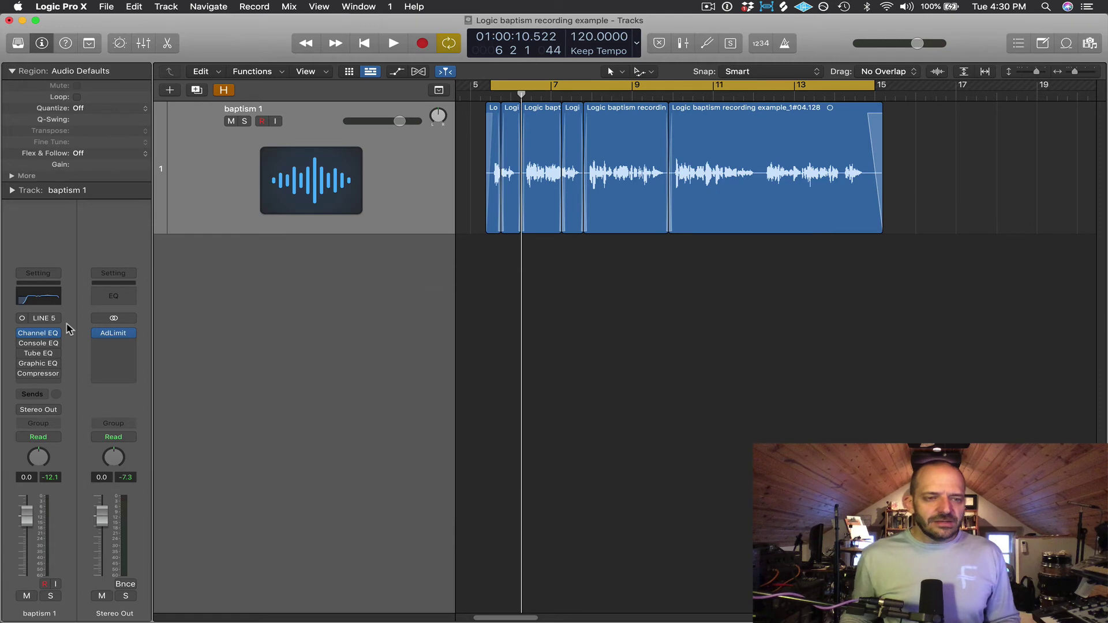
Examine the Vintage Console EQ's low cut, low gain, low frequency and output drive controls, and close it.
click(39, 344)
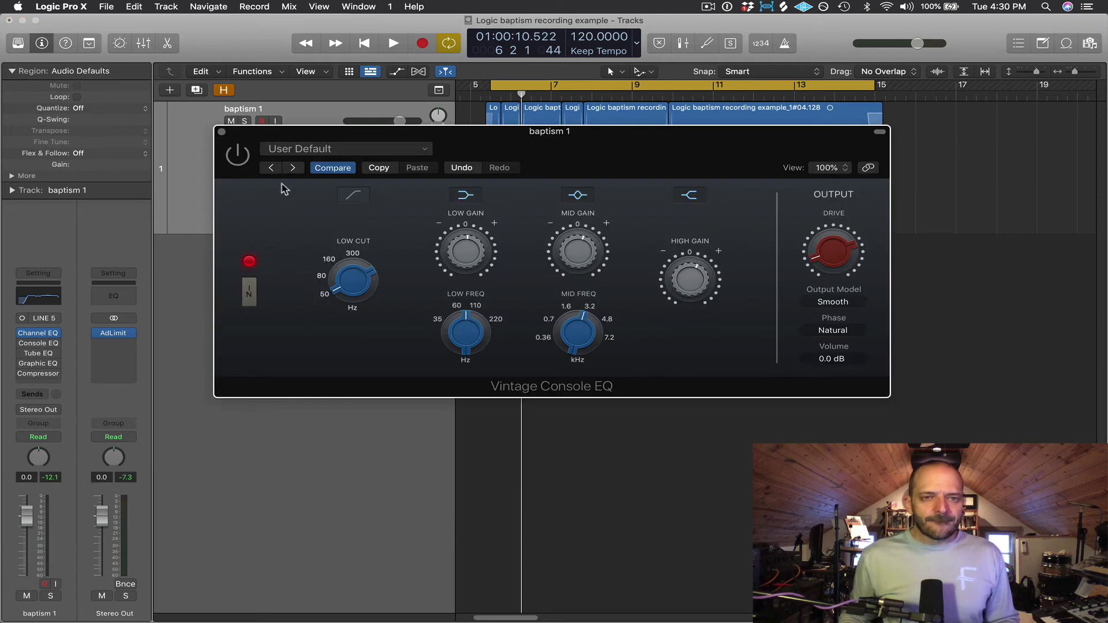
drag(283, 144, 316, 143)
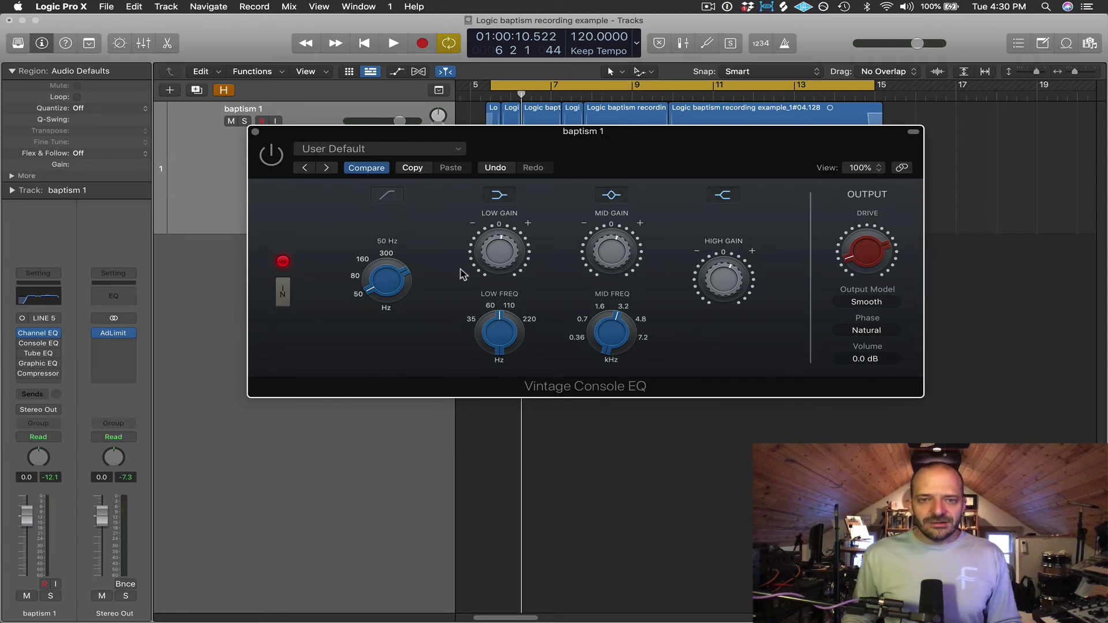
mouse_move(491, 258)
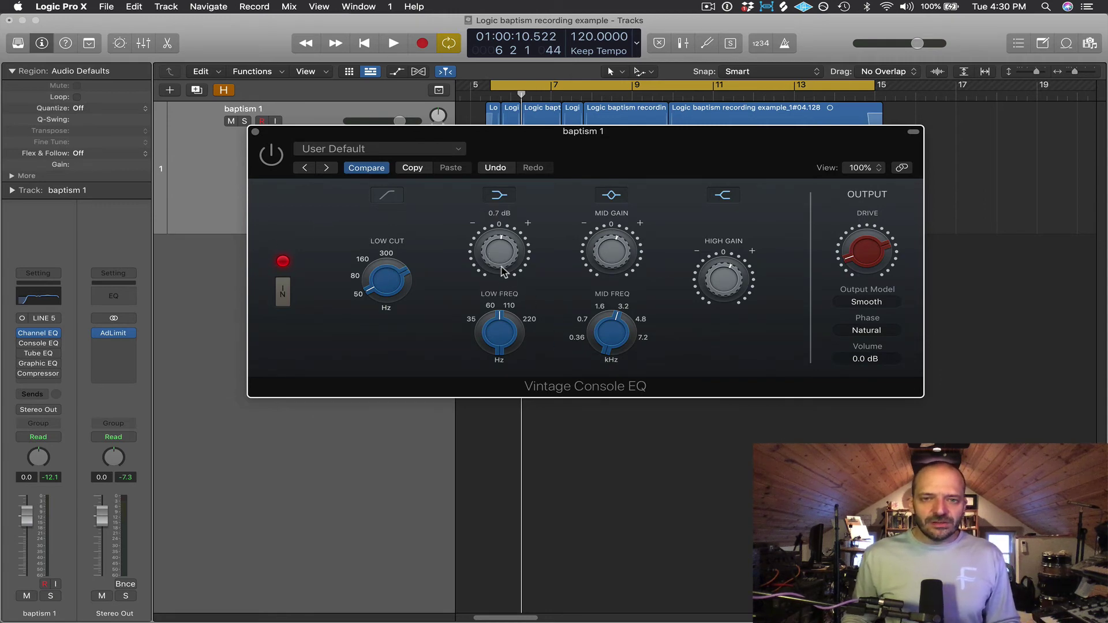
mouse_move(500, 323)
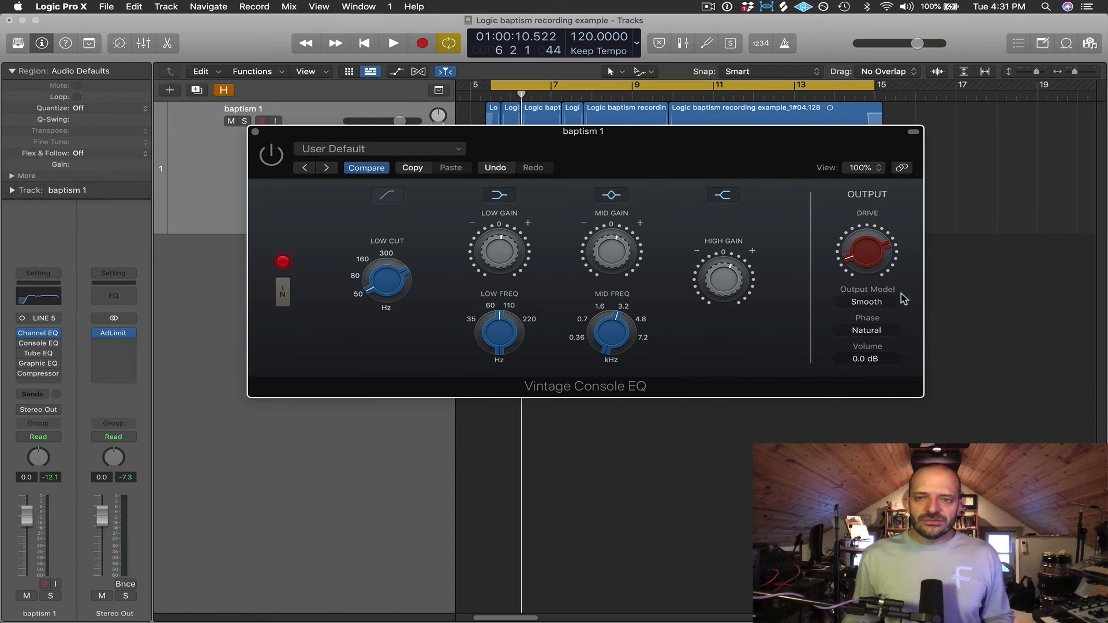
mouse_move(878, 263)
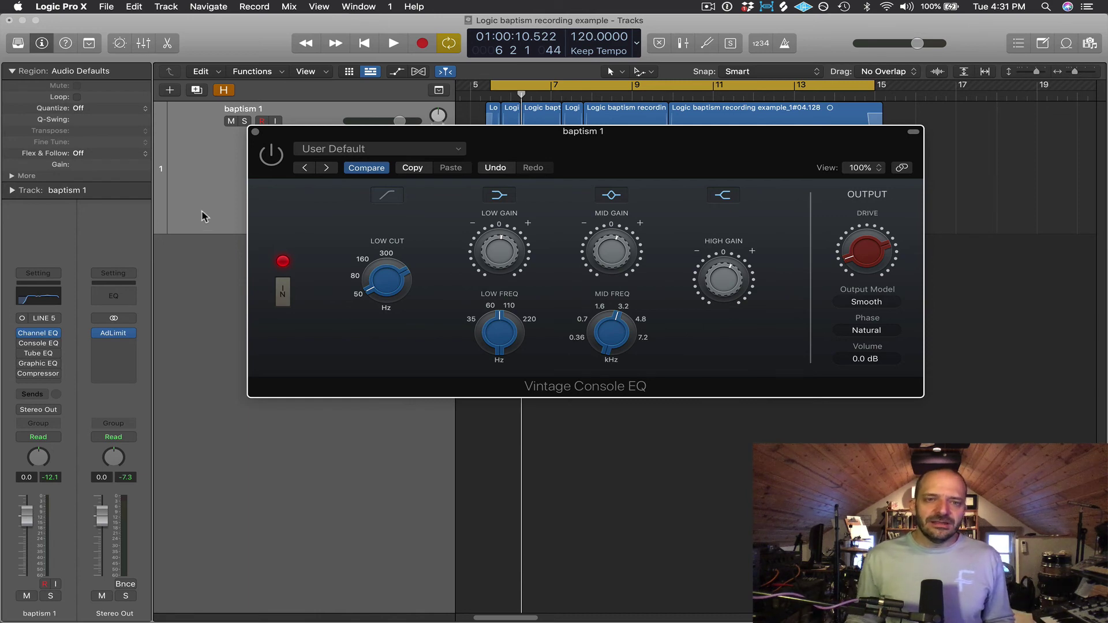
click(255, 131)
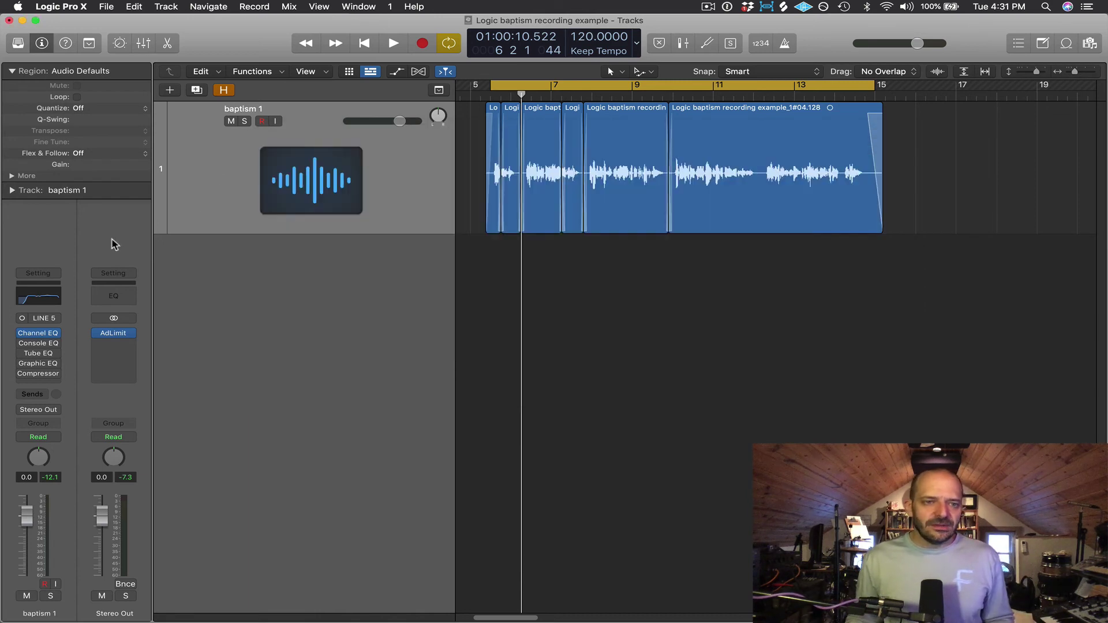
Examine the Vintage Tube EQ's low boost and attenuation, high boost, bandwidth and frequency controls, and close it.
click(39, 354)
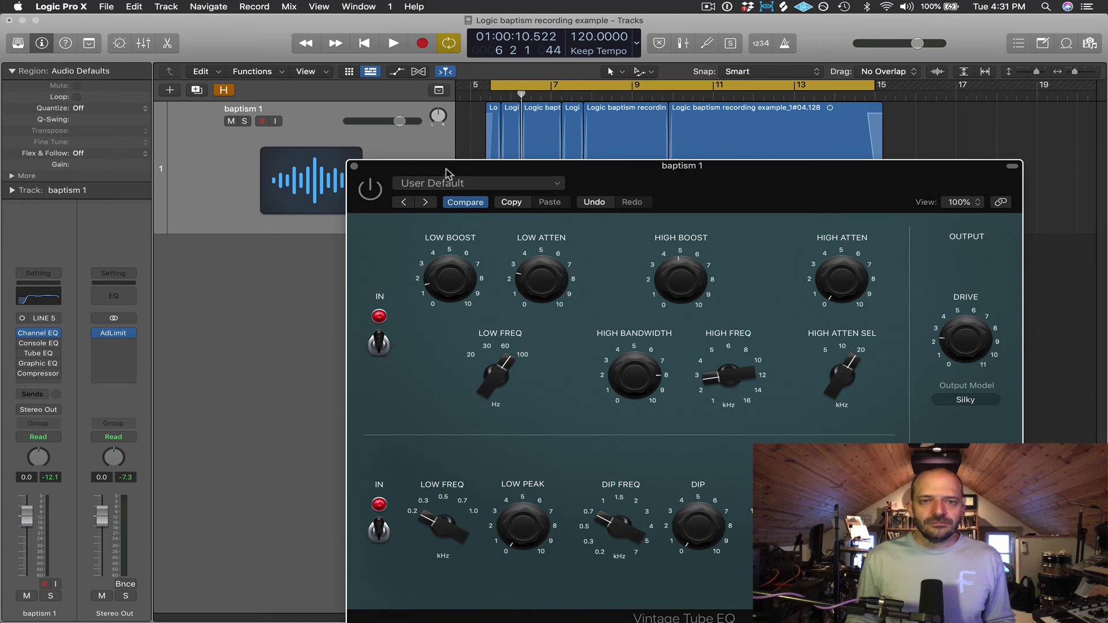
drag(446, 171, 284, 69)
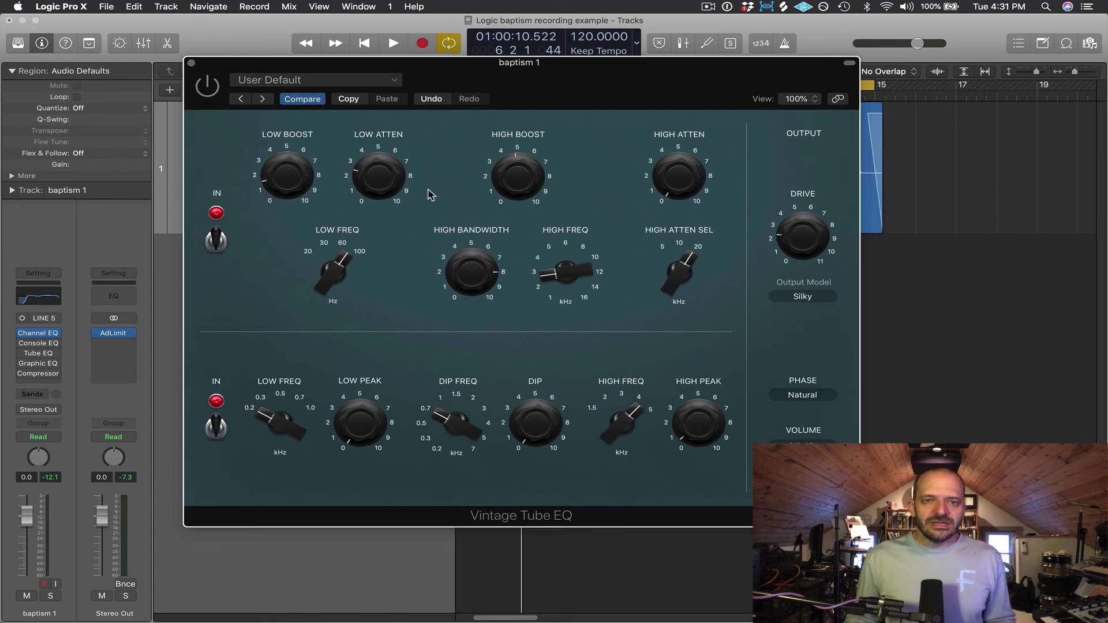
mouse_move(524, 194)
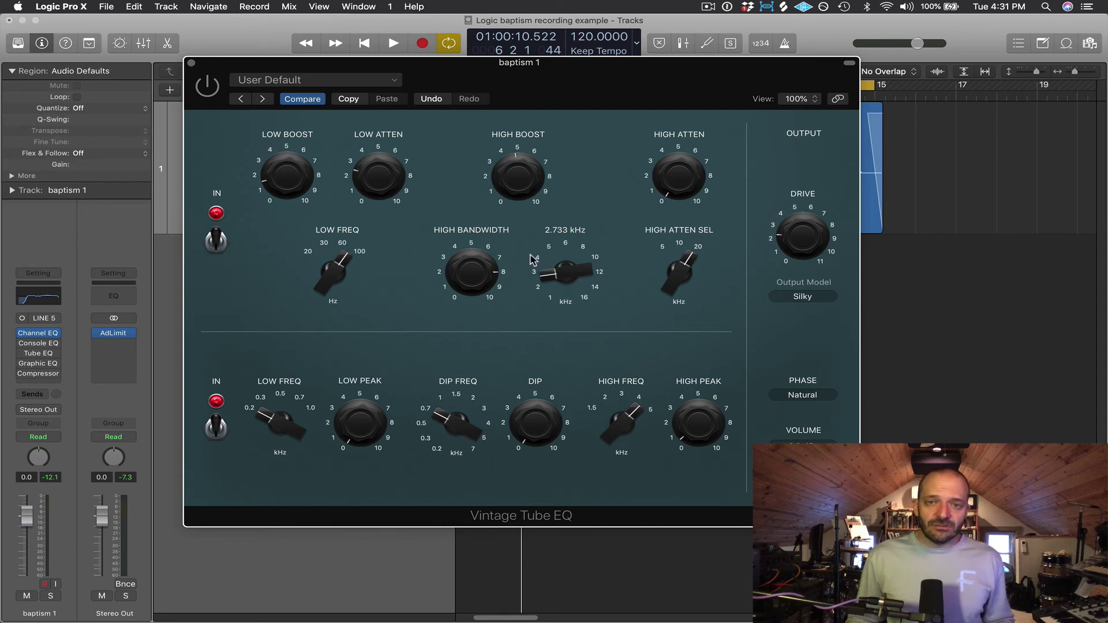
mouse_move(467, 284)
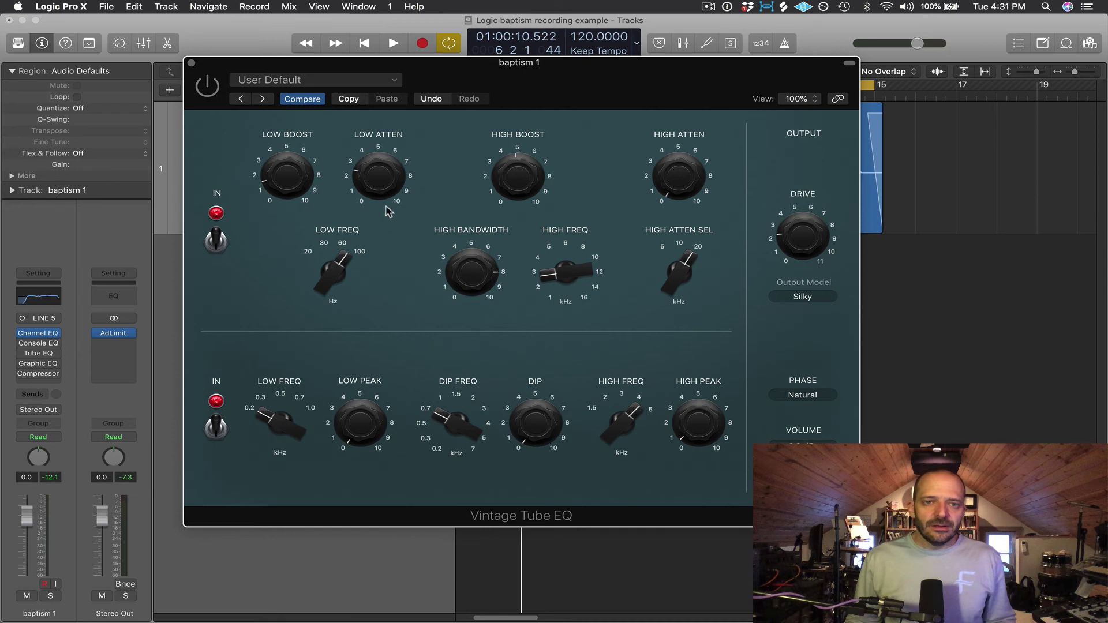
mouse_move(293, 192)
mouse_move(378, 186)
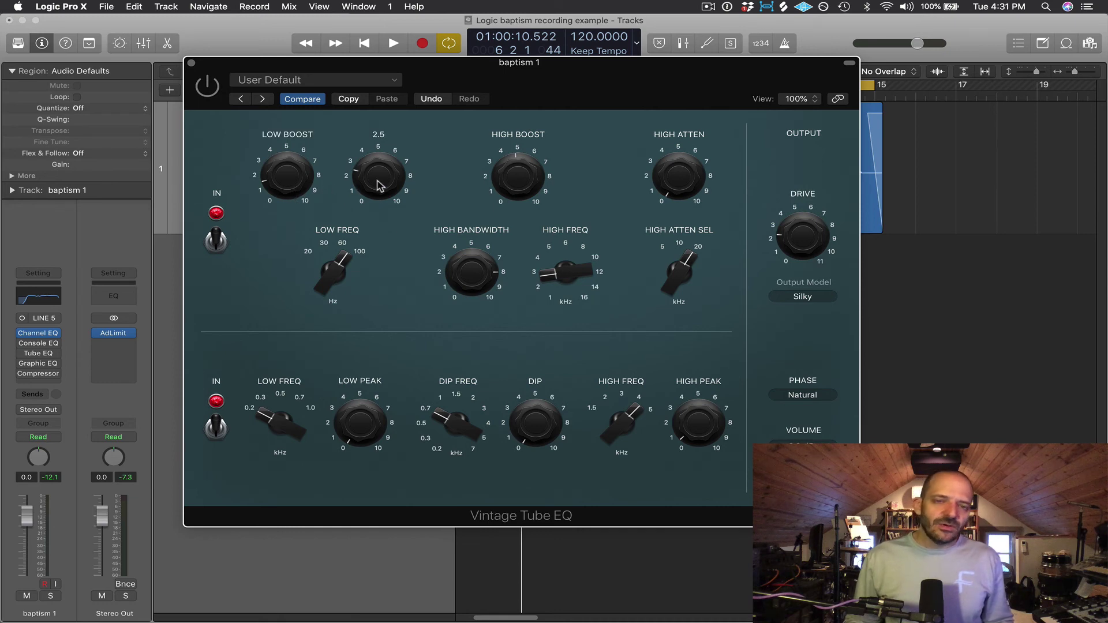
mouse_move(276, 175)
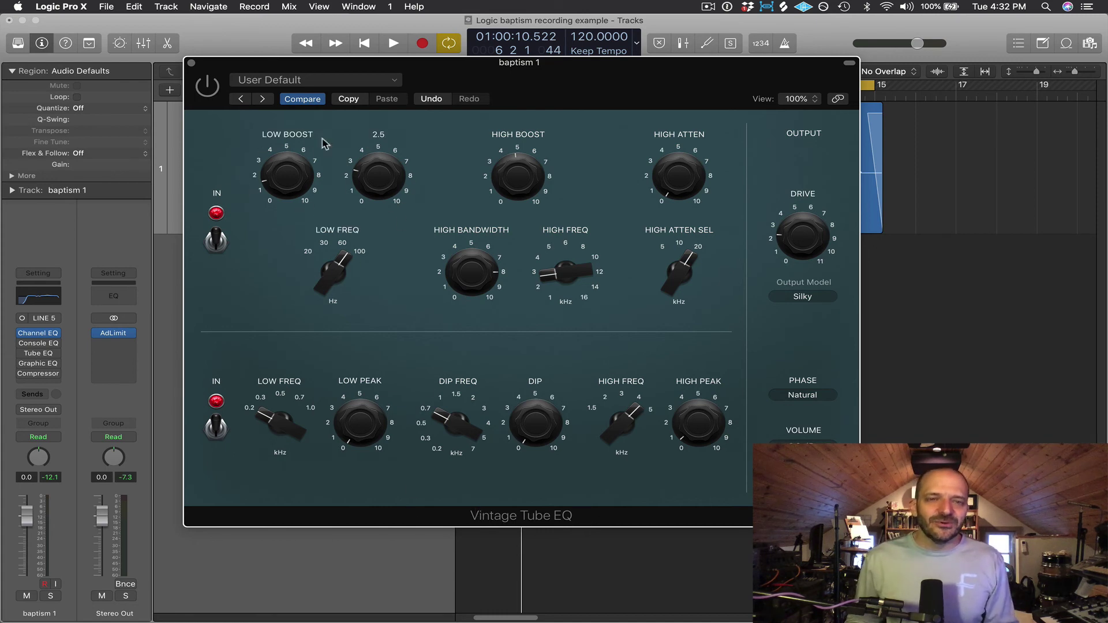
mouse_move(259, 193)
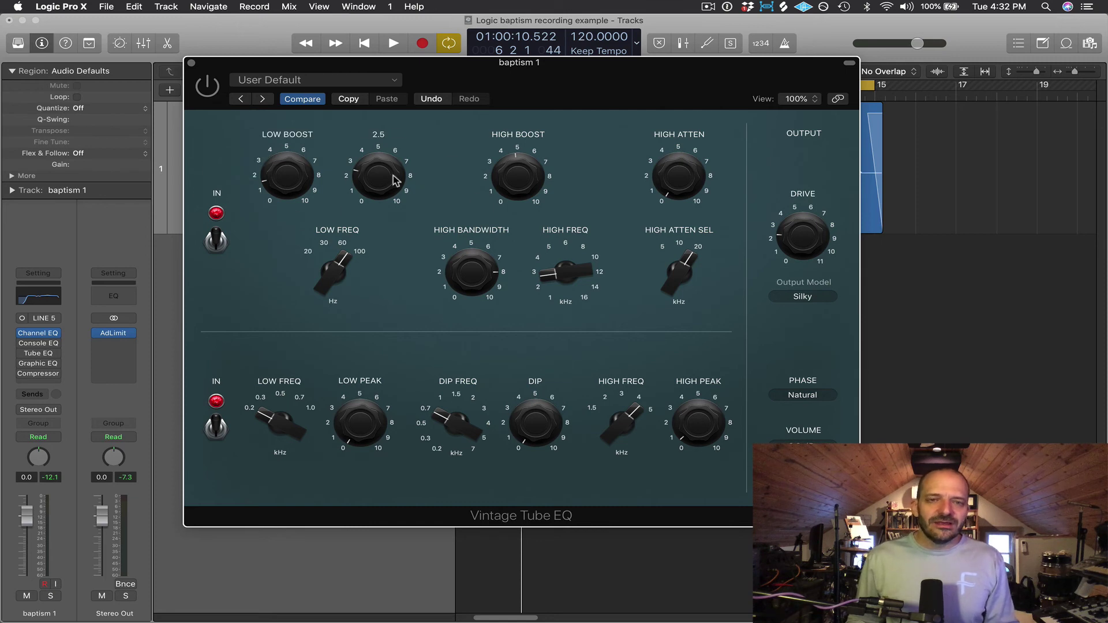
mouse_move(330, 225)
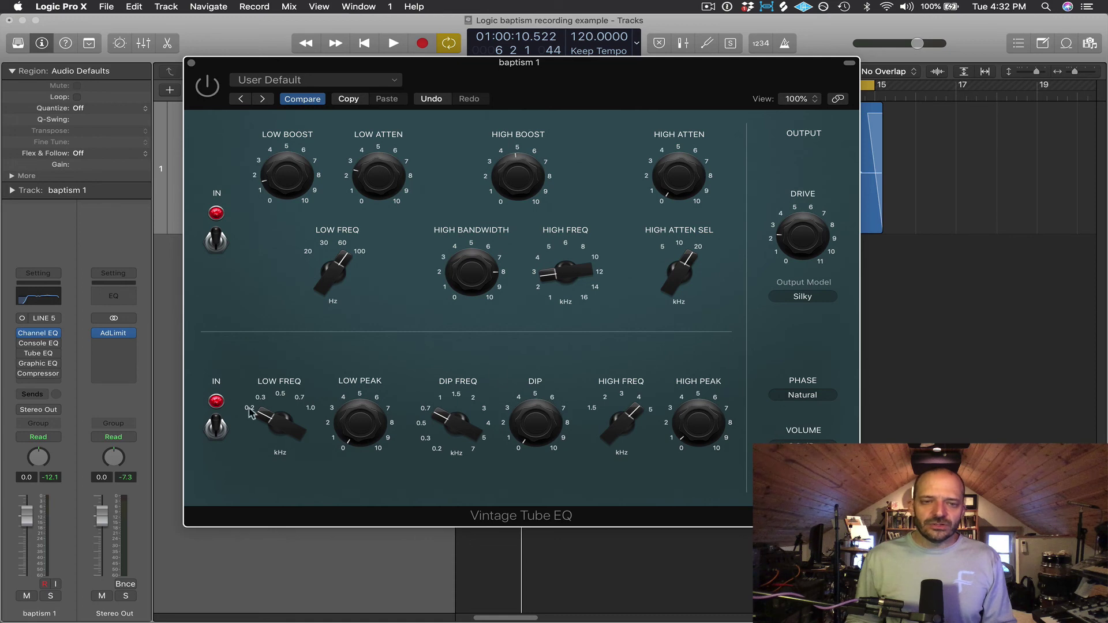
click(191, 63)
Open the Vintage Graphic EQ, reposition its window and examine its frequency bands and output drive.
click(37, 365)
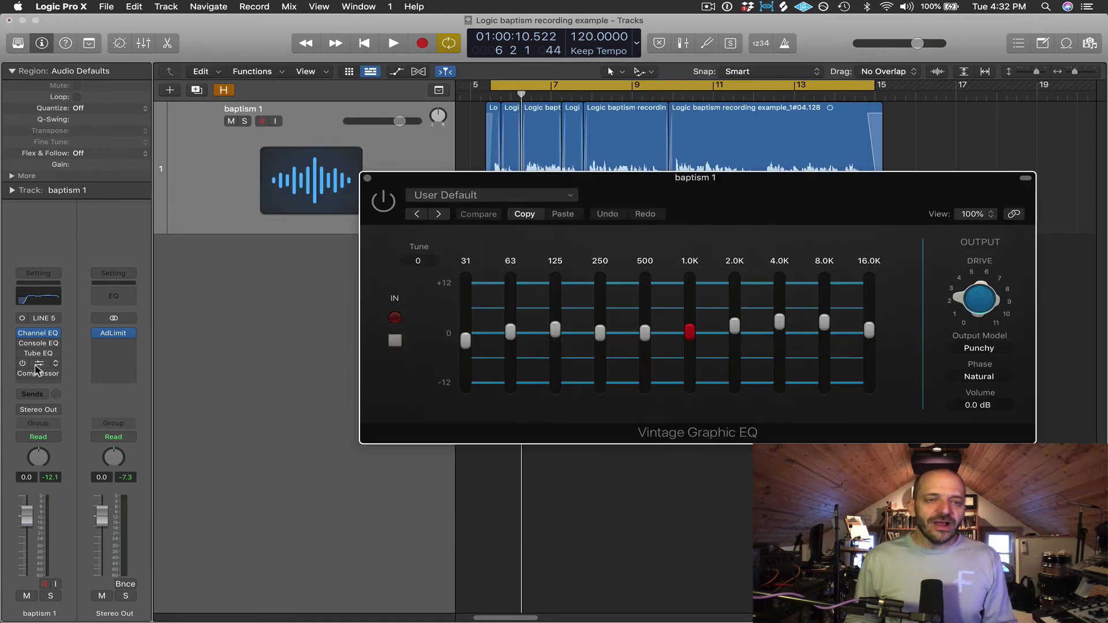
drag(414, 188, 239, 170)
drag(579, 173, 588, 194)
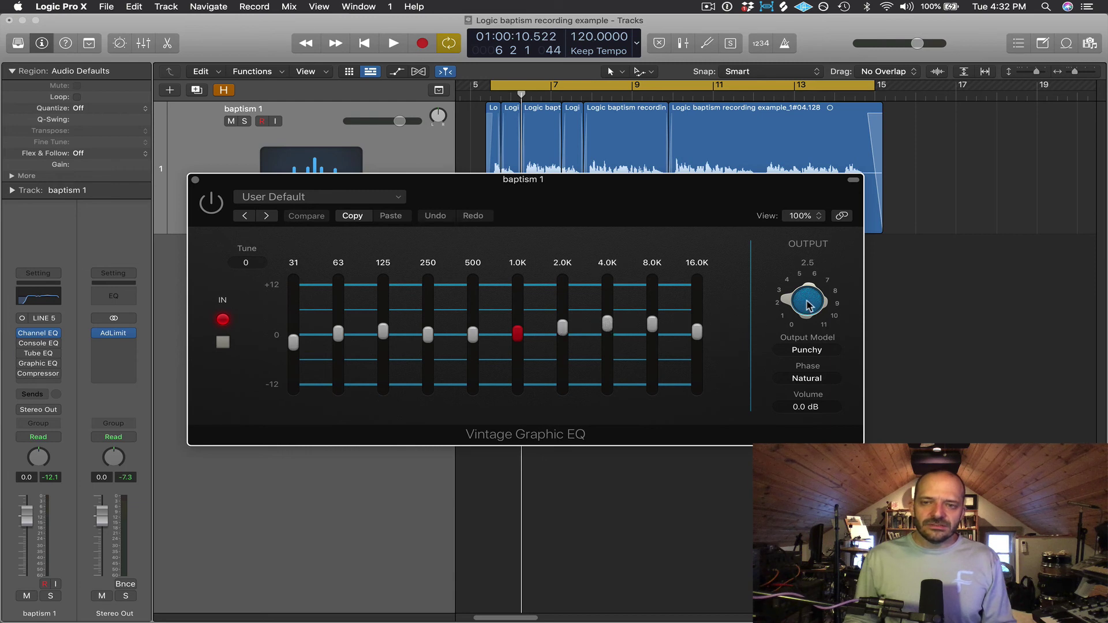
Close the Vintage Graphic EQ, compare the playing baptism 1 track with the Vintage Console EQ enabled and bypassed, and close that EQ.
click(195, 179)
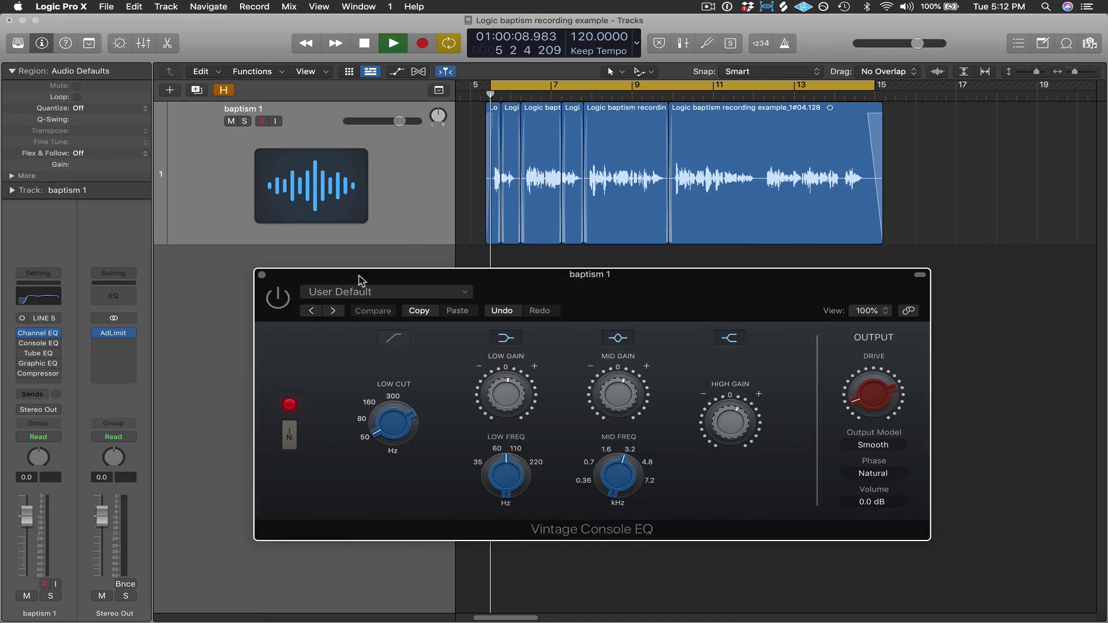
click(278, 299)
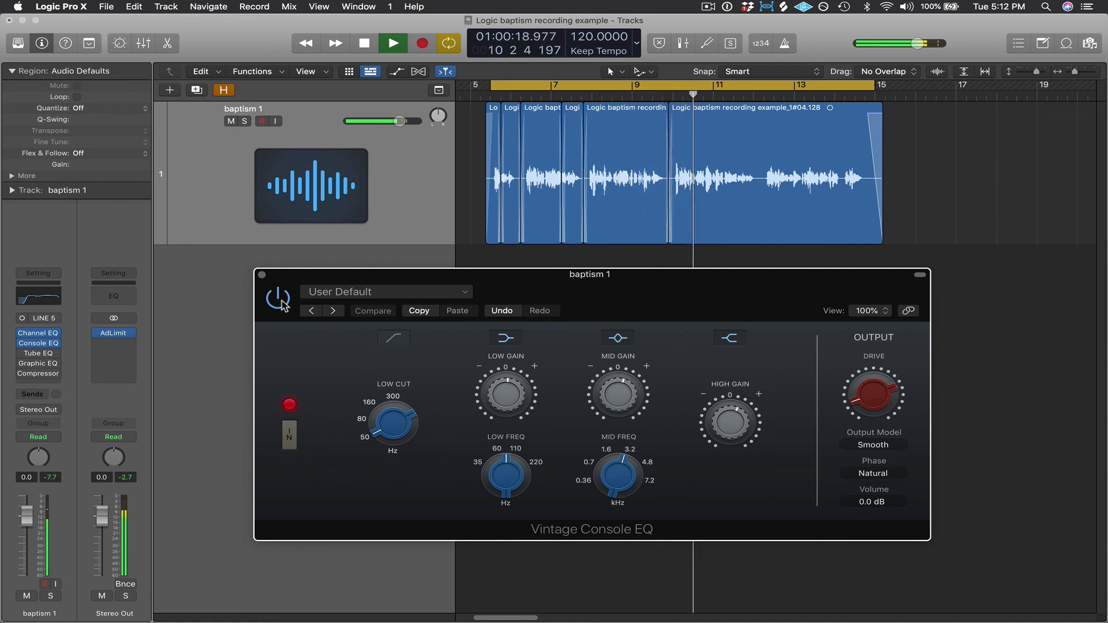
click(278, 299)
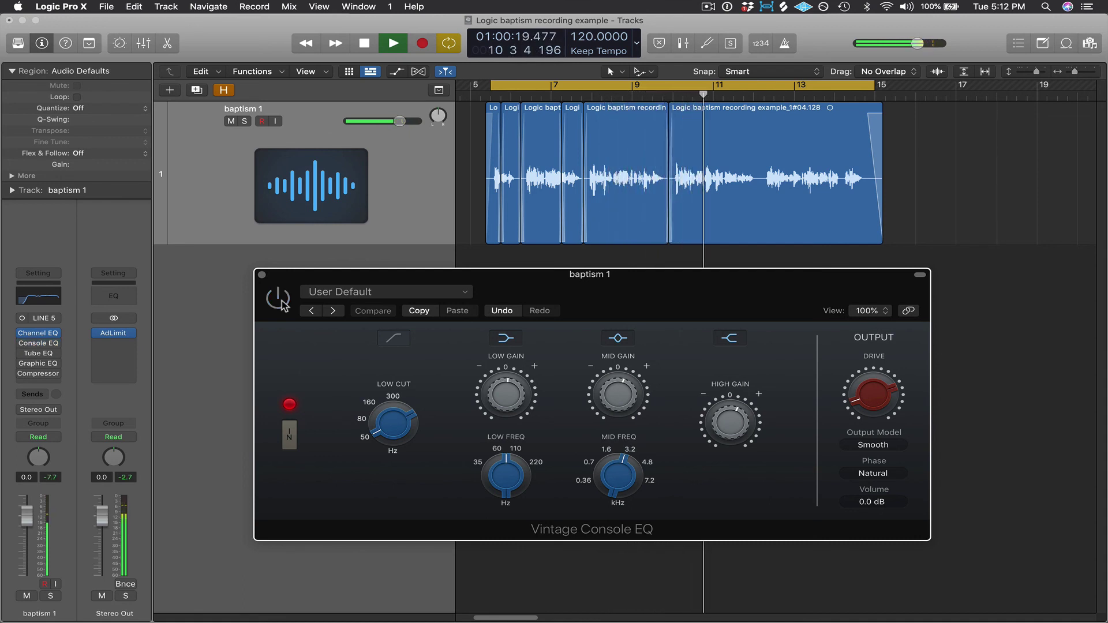
key(space)
click(262, 275)
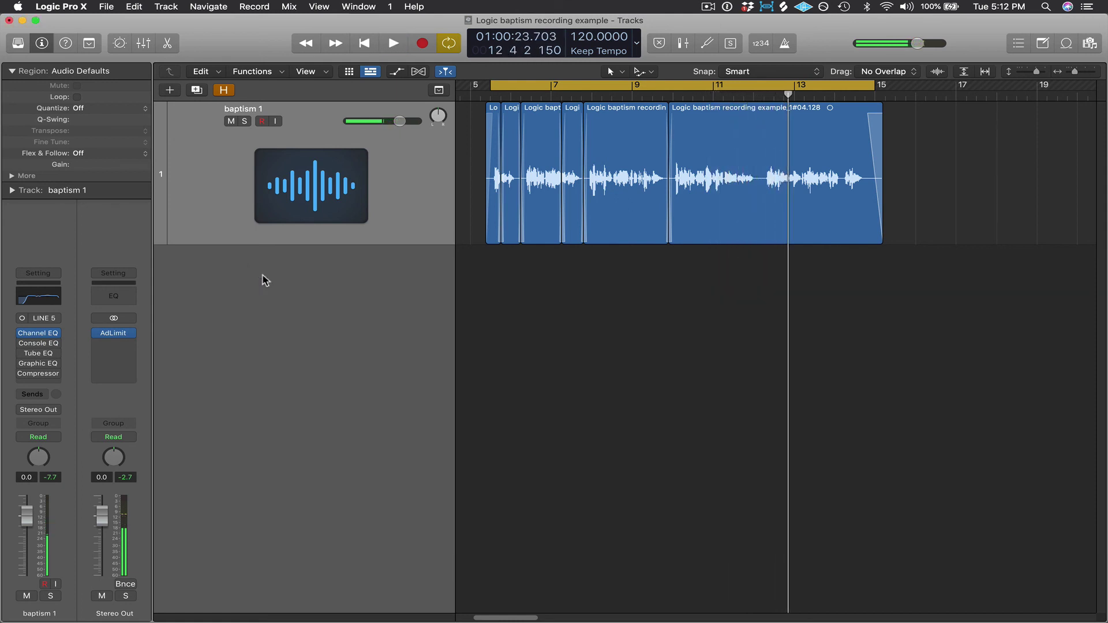
Open the Vintage Tube EQ, play the track with it enabled and bypassed to compare the sound, and close it.
click(39, 353)
drag(292, 233, 315, 224)
key(space)
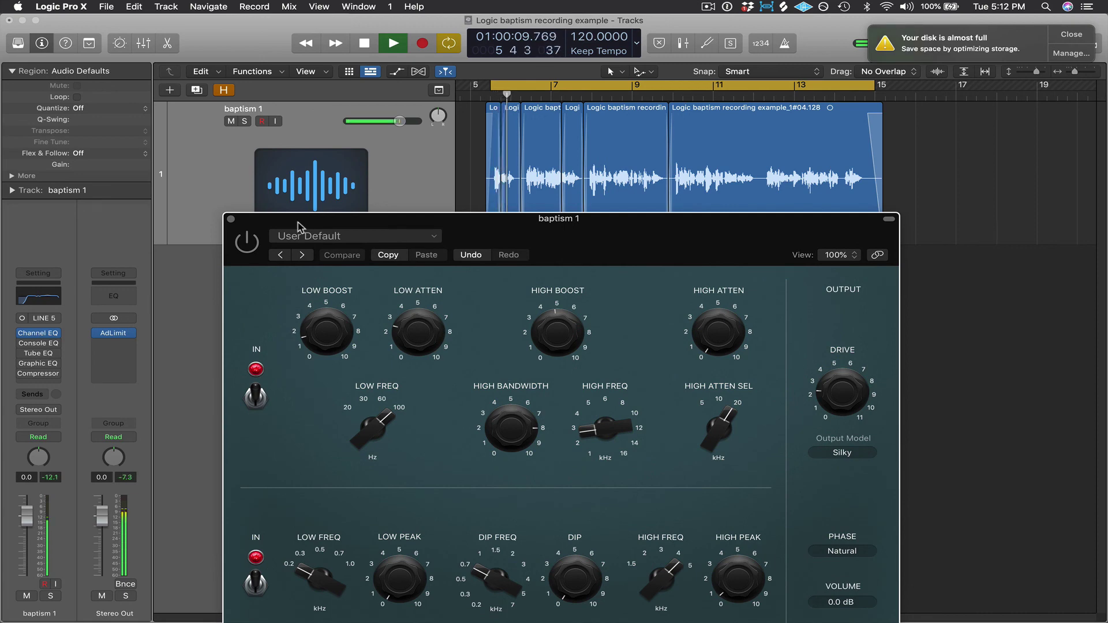
click(249, 252)
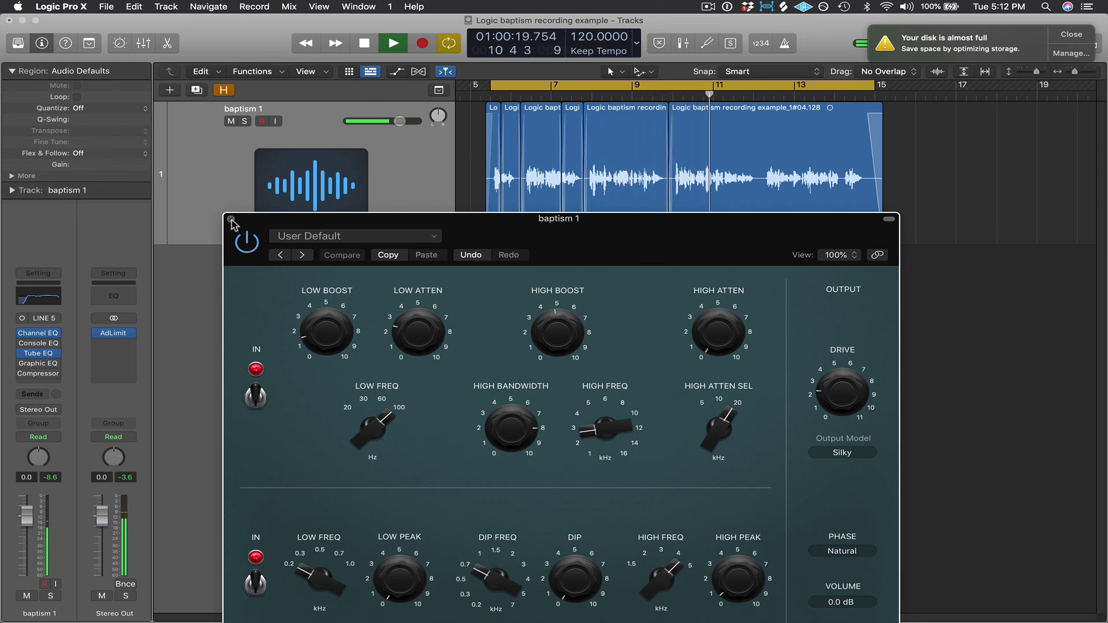
click(246, 244)
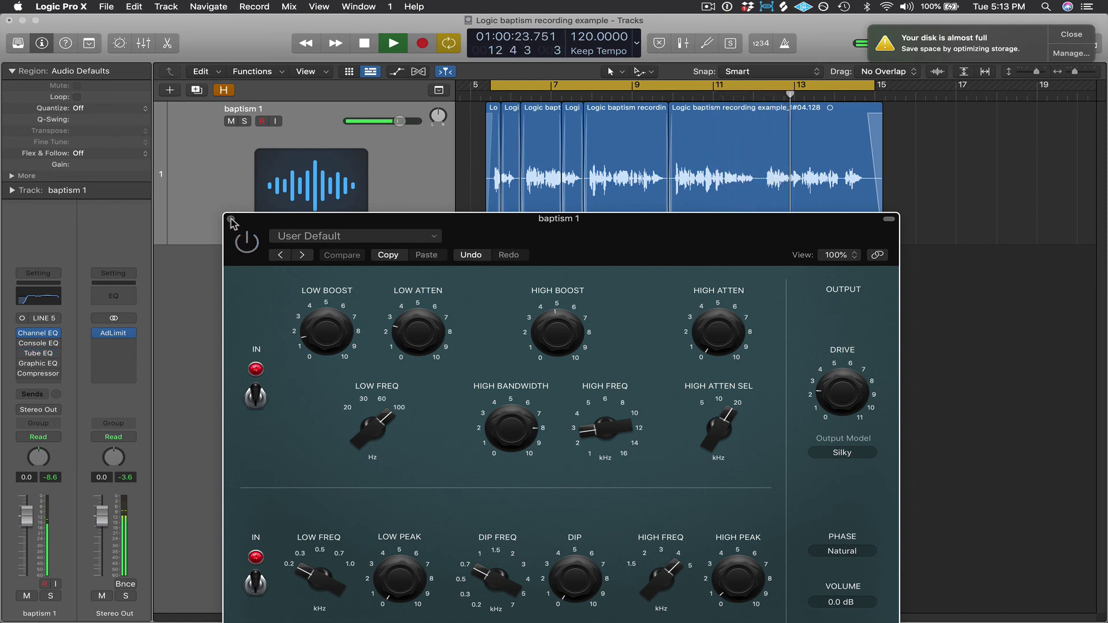
key(space)
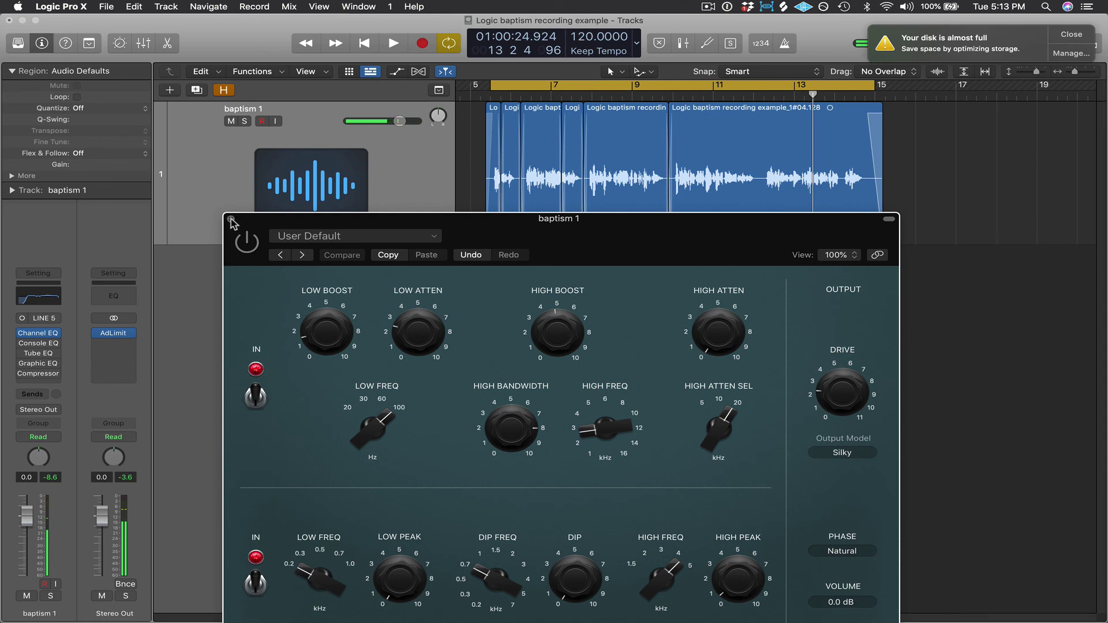
click(231, 220)
Open the Vintage Graphic EQ, compare the track's sound with it enabled and bypassed during playback, and stop playback.
click(38, 363)
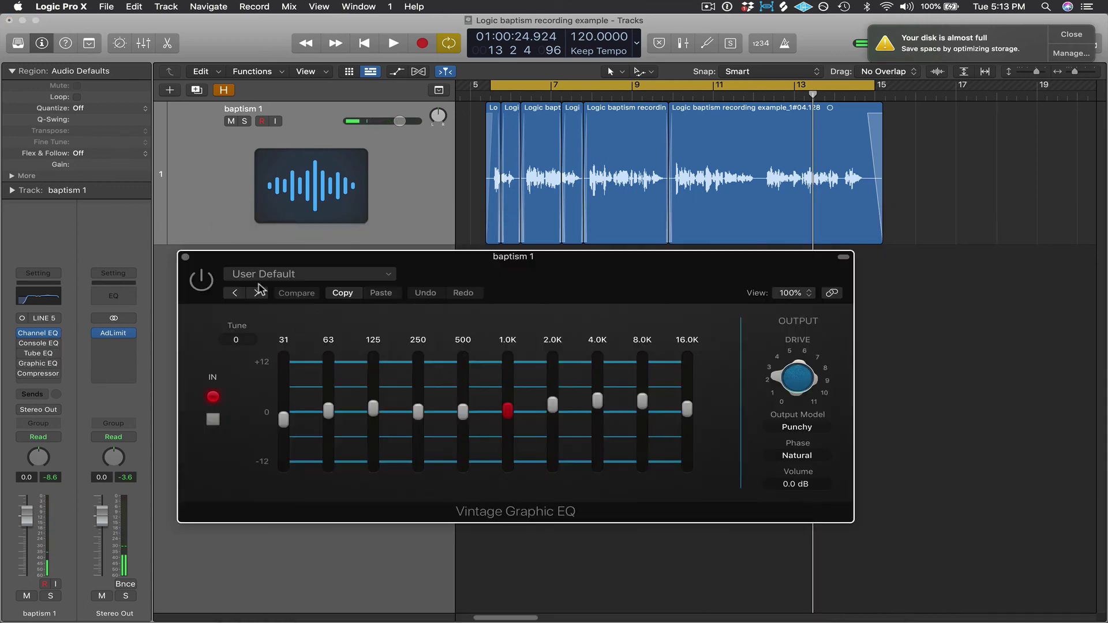
key(space)
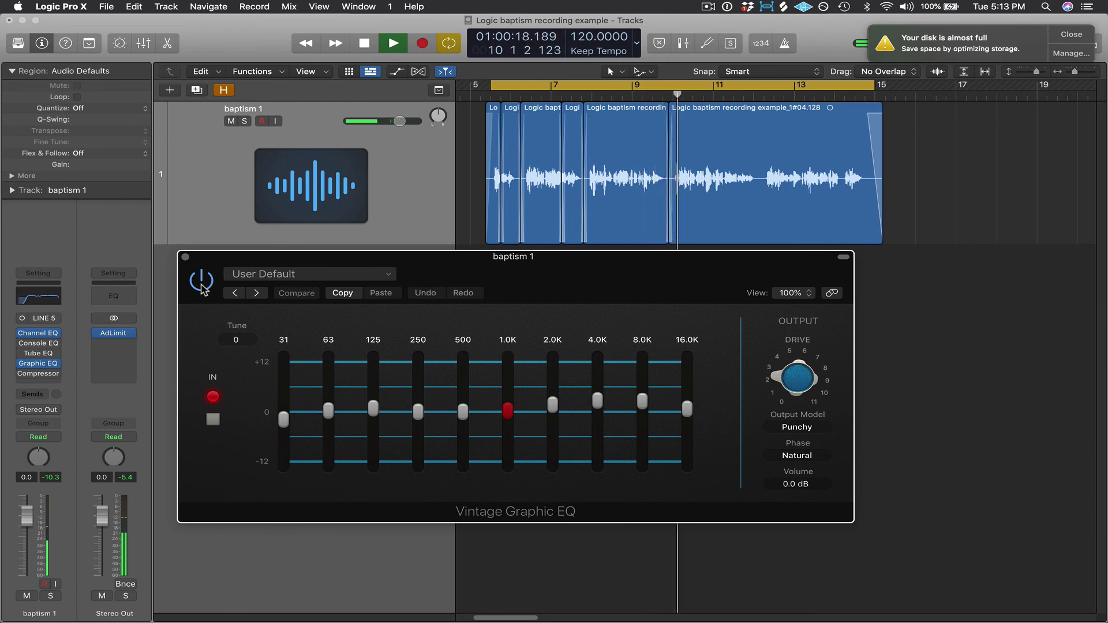
click(202, 283)
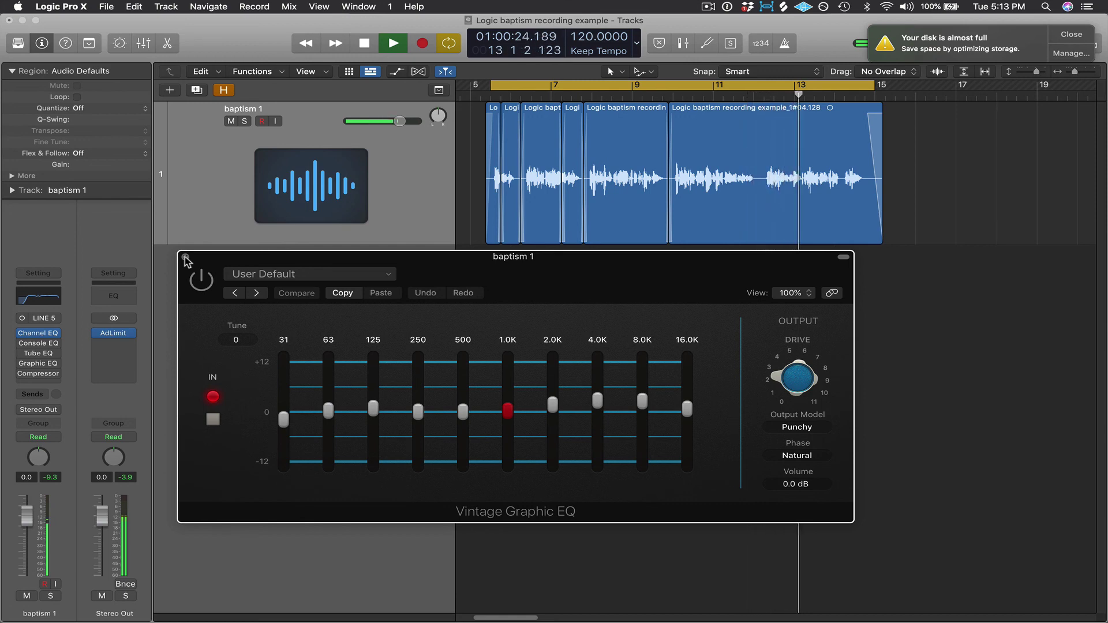
key(space)
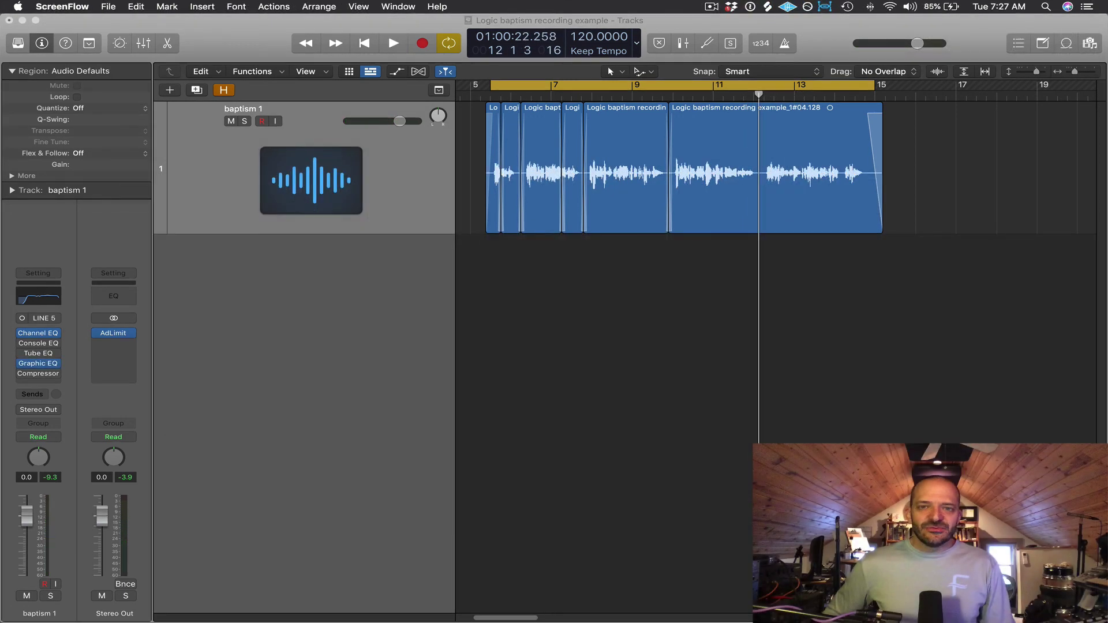